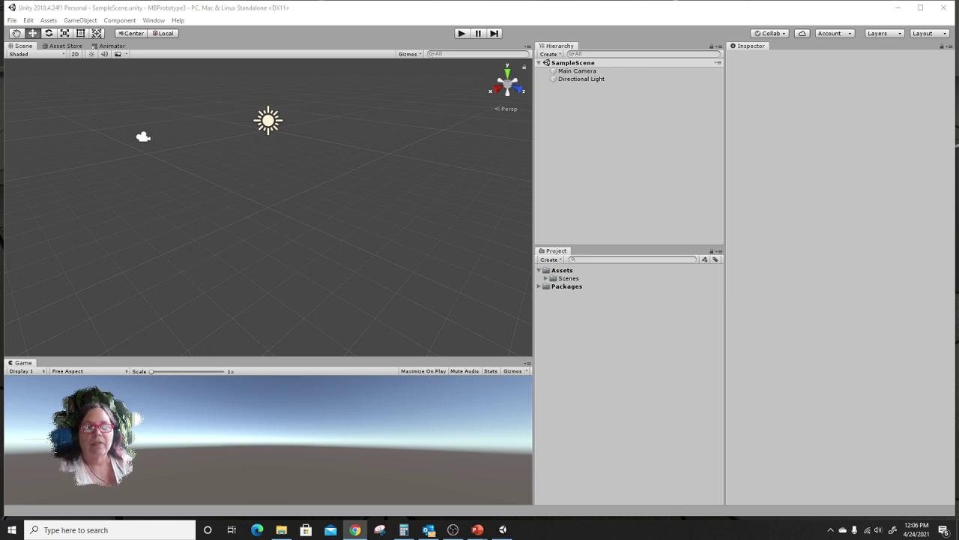
Bring the Chrome browser in front of the Unity editor.
{"action": "left_click", "coordinate": [354, 530]}
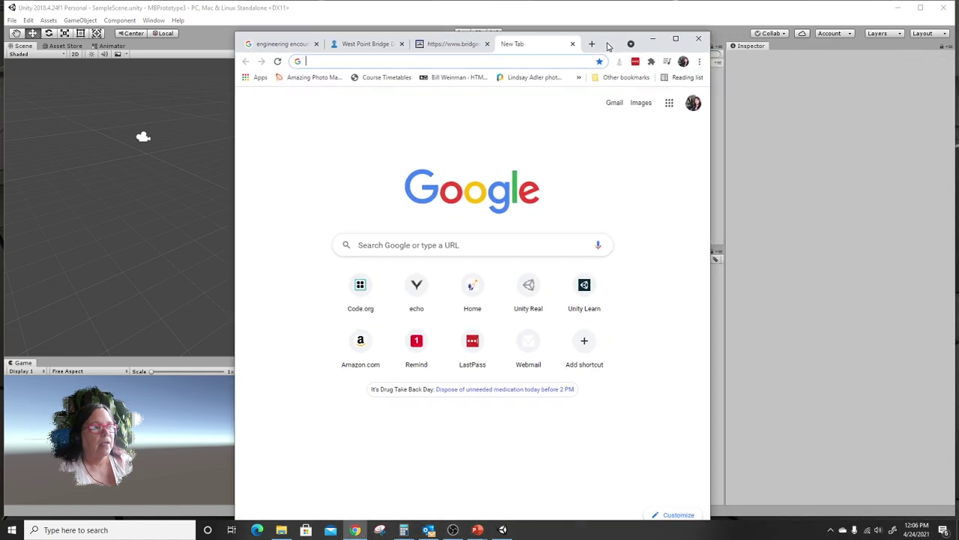
Close the engineering and bridge tabs and maximise the Chrome window.
{"action": "left_click", "coordinate": [315, 44]}
{"action": "left_click", "coordinate": [316, 43]}
{"action": "left_click", "coordinate": [317, 43]}
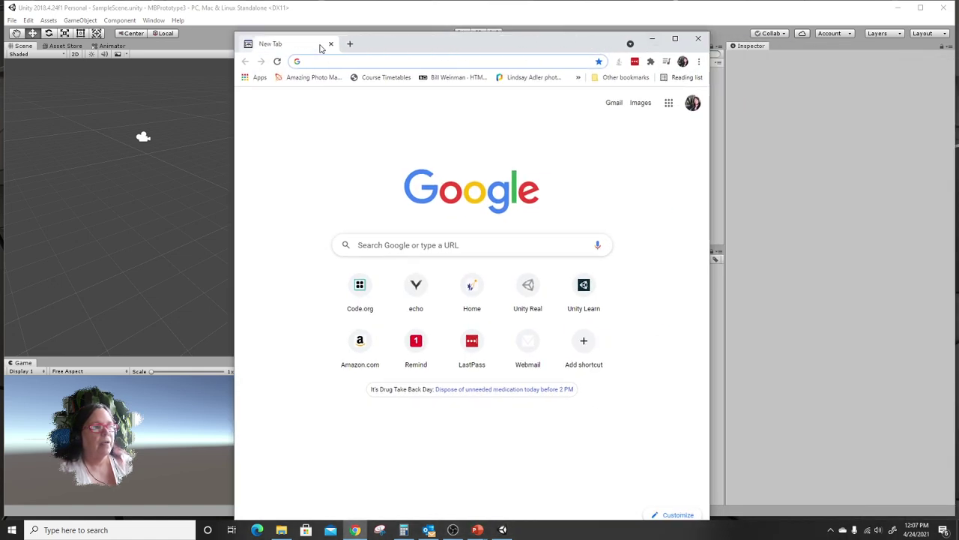
{"action": "left_click", "coordinate": [674, 38]}
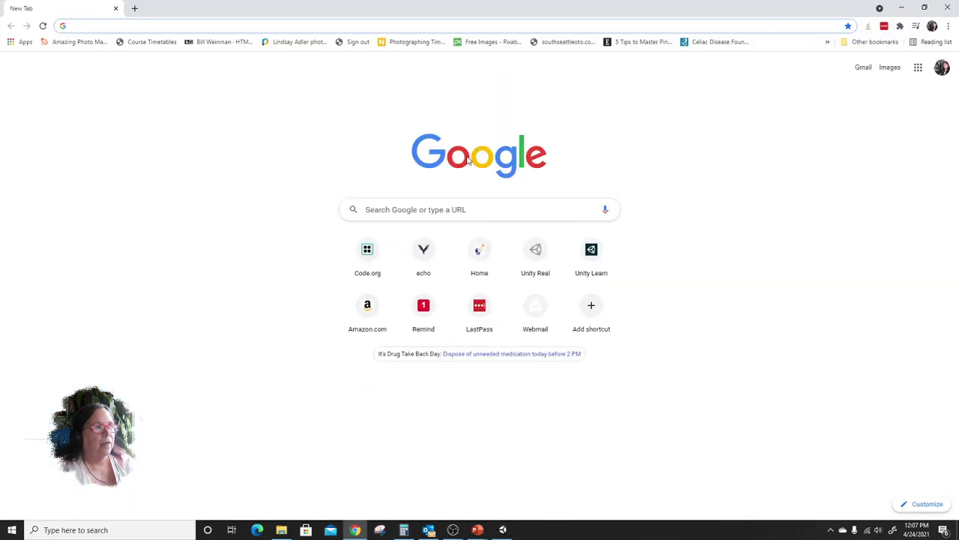
Search Google for 'create with code' and open the Create with Code - Unity Learn result.
{"action": "type", "text": "creat"}
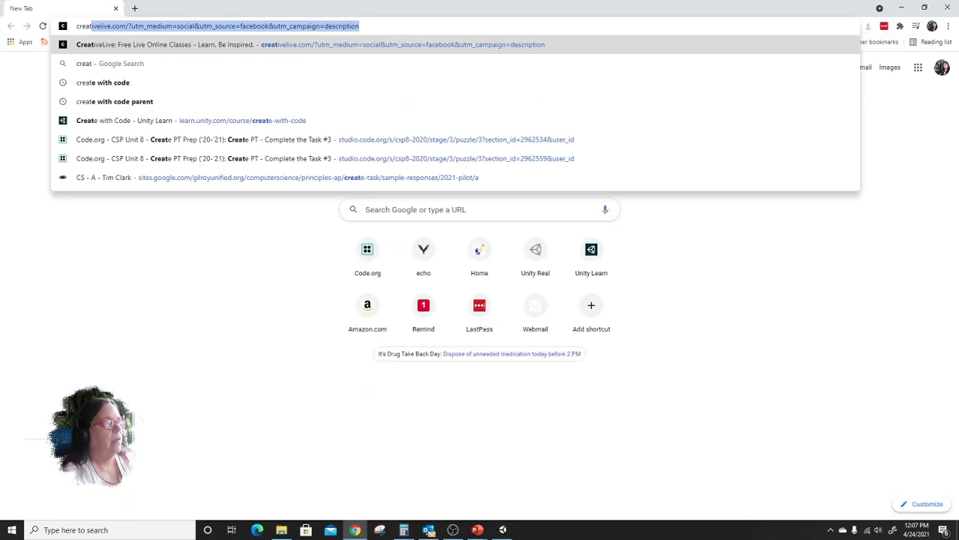
{"action": "type", "text": "e with cdo"}
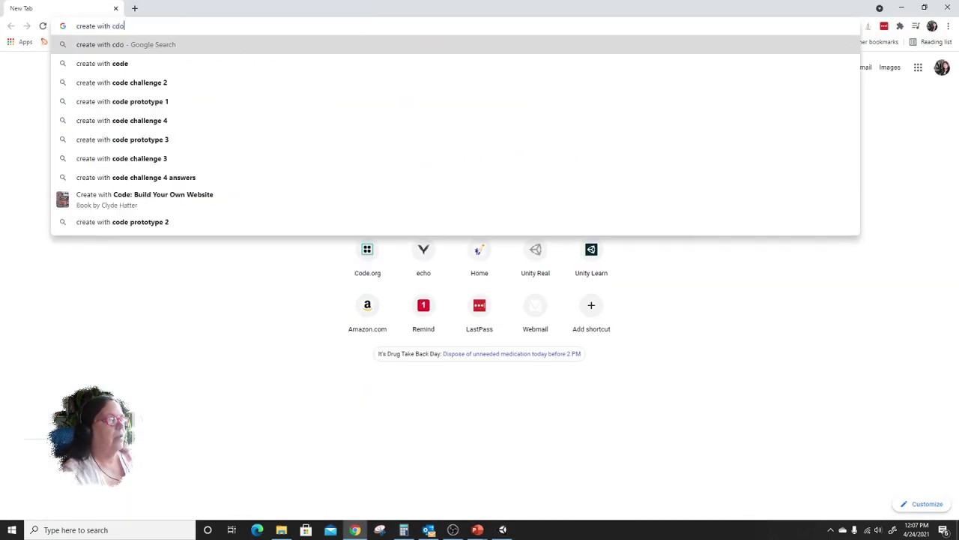
{"action": "key", "text": "BackSpace"}
{"action": "key", "text": "BackSpace"}
{"action": "type", "text": "o"}
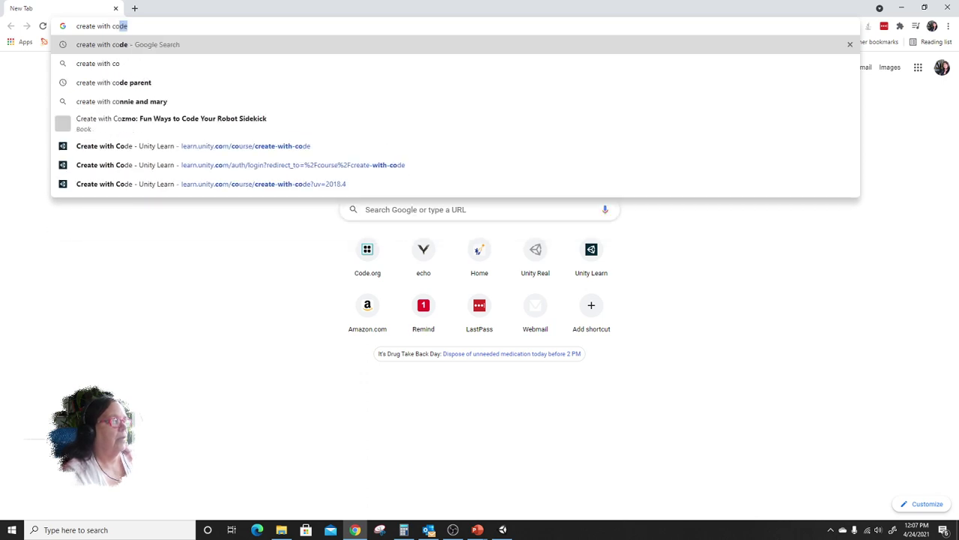
{"action": "key", "text": "Return"}
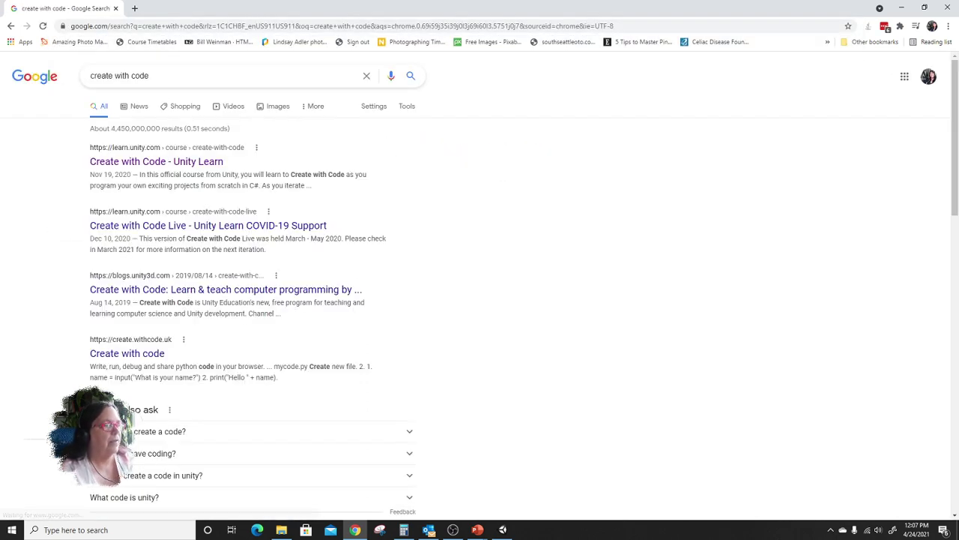
{"action": "left_click", "coordinate": [182, 165]}
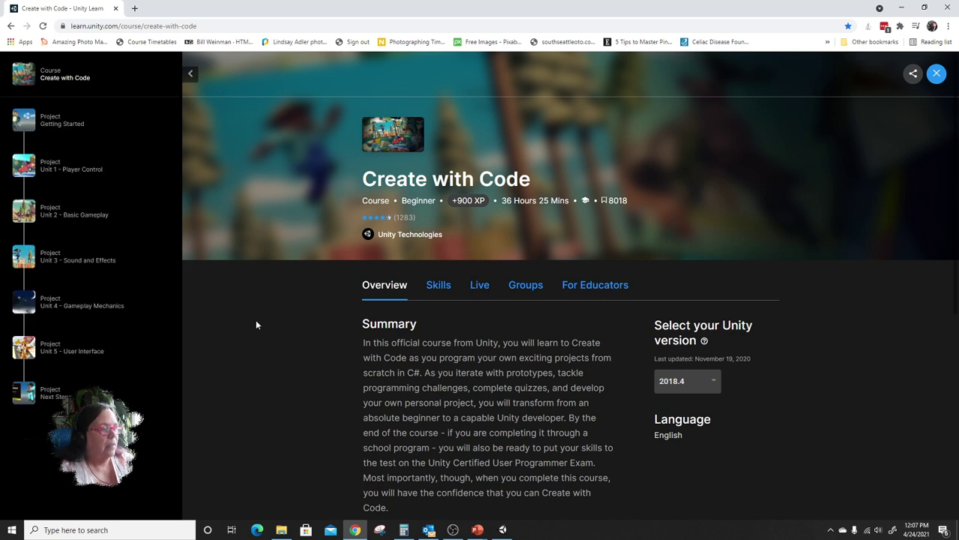
Open Unit 3 - Sound and Effects, check its Unity versions, and open Lesson 3.1 - Jump Force.
{"action": "left_click", "coordinate": [74, 260]}
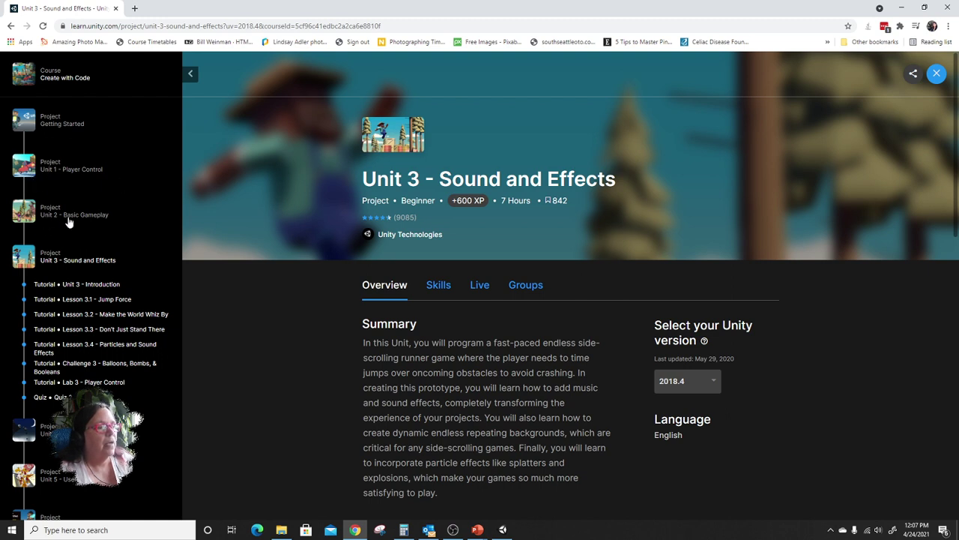
{"action": "scroll", "coordinate": [191, 230], "scroll_direction": "down", "scroll_amount": 2}
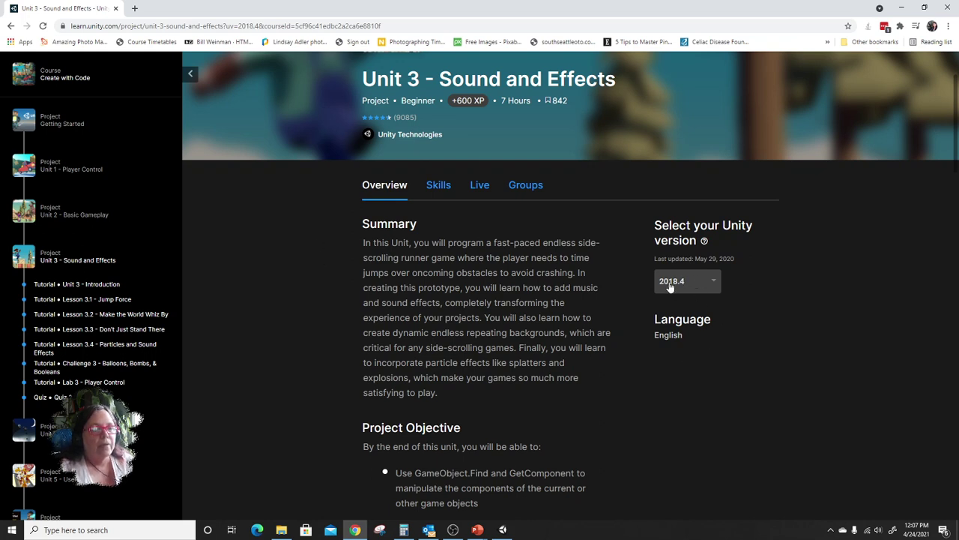
{"action": "left_click", "coordinate": [715, 284]}
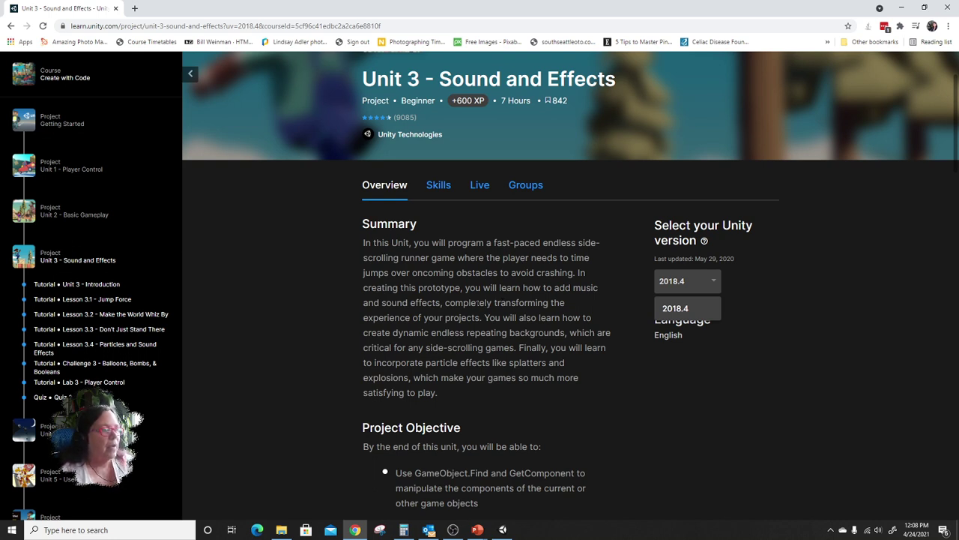
{"action": "left_click", "coordinate": [102, 299]}
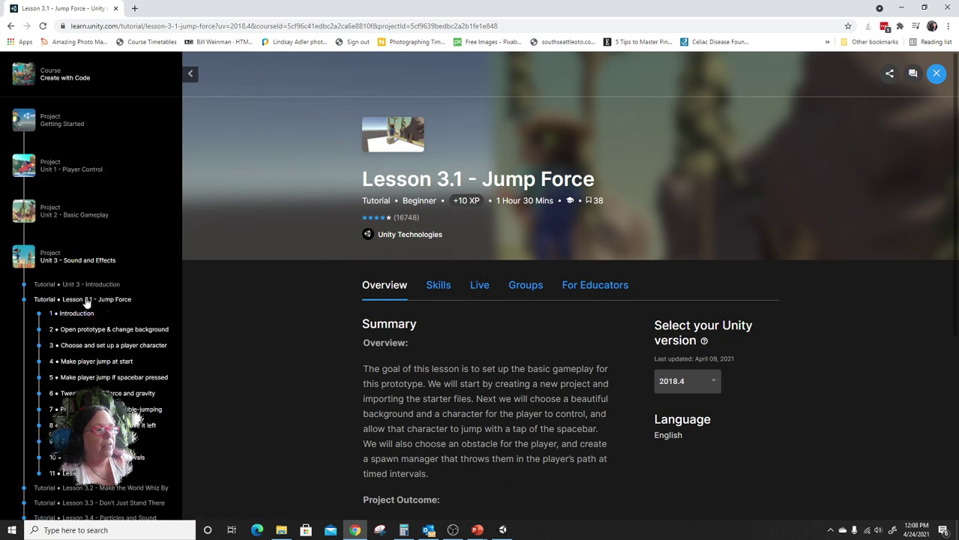
{"action": "scroll", "coordinate": [300, 329], "scroll_direction": "down", "scroll_amount": 3}
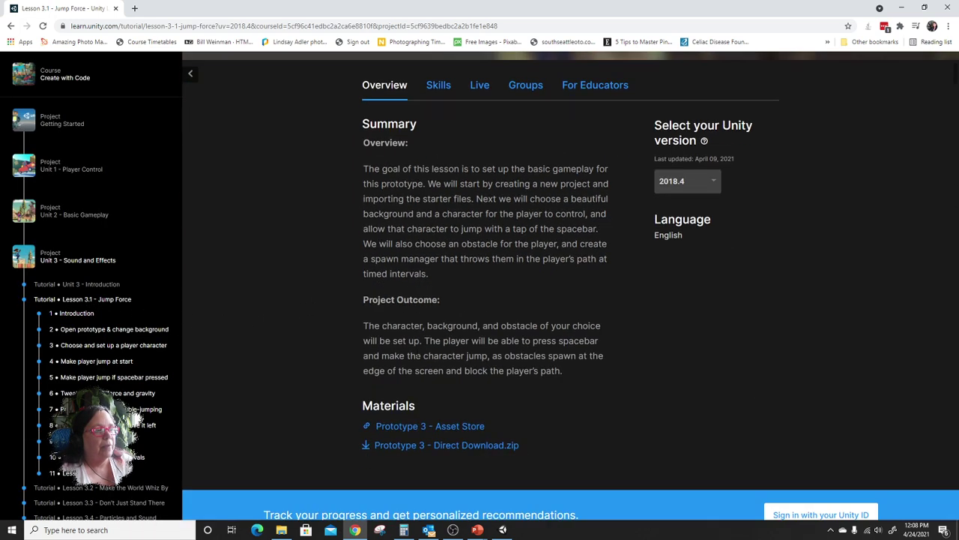
{"action": "scroll", "coordinate": [417, 356], "scroll_direction": "down", "scroll_amount": 1}
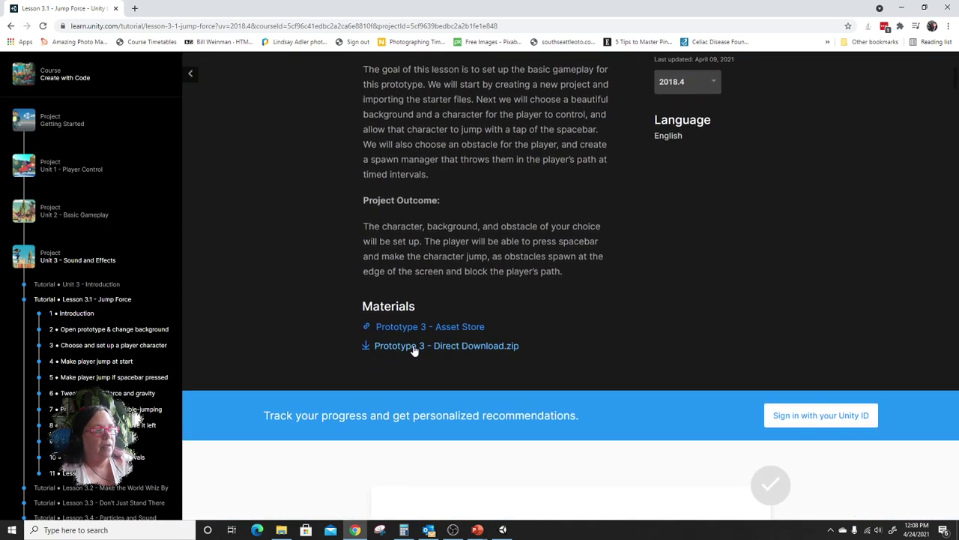
Add the free Prototype 3 - Run and Jump package to My Assets and open it in Unity.
{"action": "left_click", "coordinate": [453, 328]}
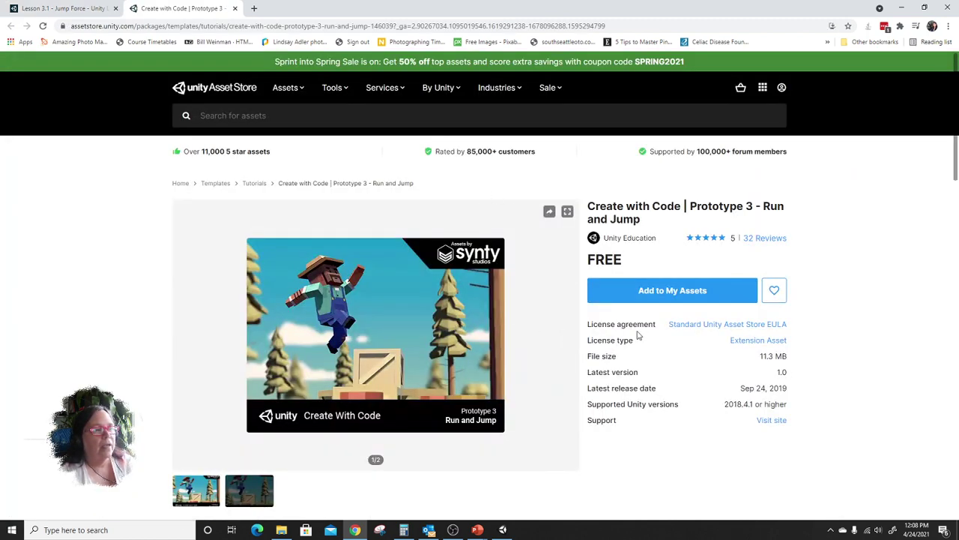
{"action": "left_click", "coordinate": [695, 298]}
{"action": "left_click", "coordinate": [696, 293]}
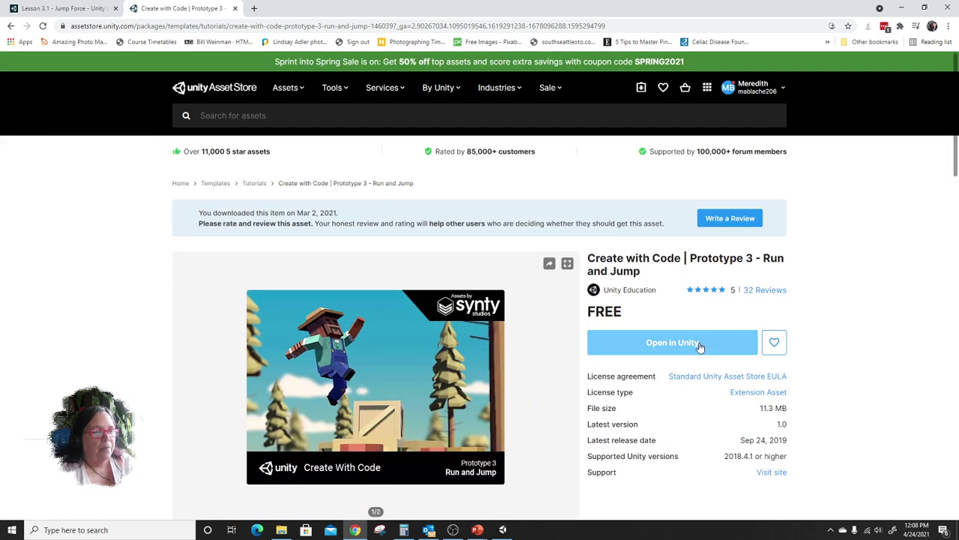
{"action": "left_click", "coordinate": [699, 344]}
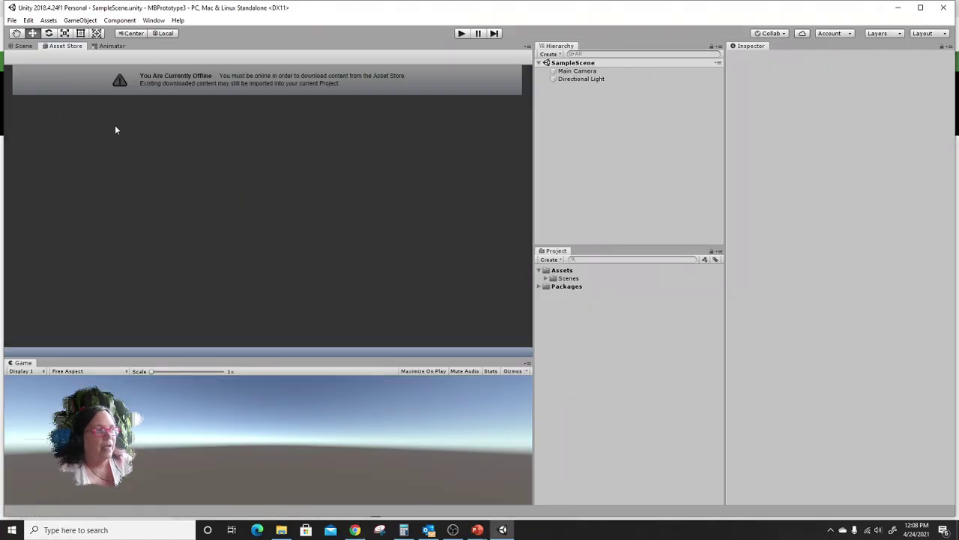
Sign out of the Unity account and close the Unity editor.
{"action": "left_click", "coordinate": [837, 34]}
{"action": "left_click", "coordinate": [854, 55]}
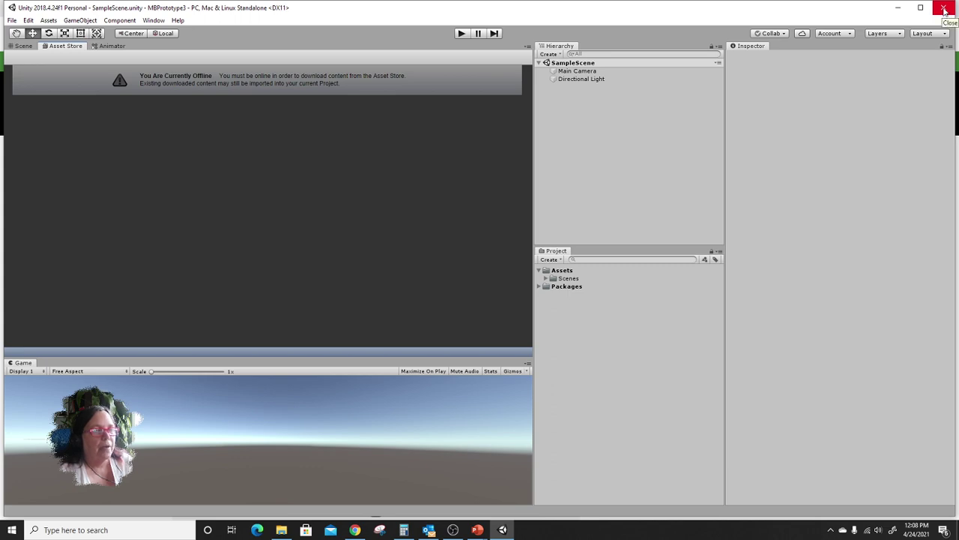
{"action": "left_click", "coordinate": [944, 9]}
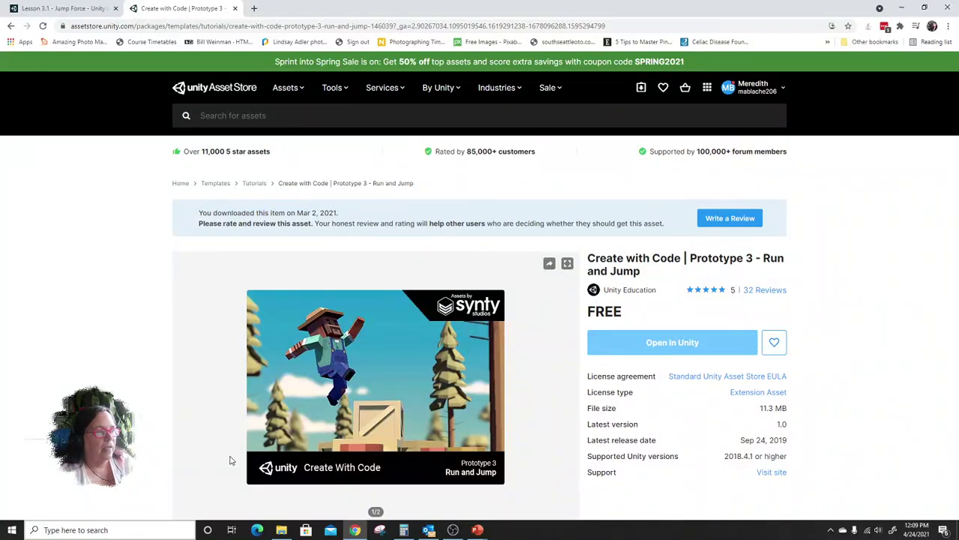
Shrink the browser and launch Unity 2018.4 from the desktop.
{"action": "left_click_drag", "start_coordinate": [400, 10], "coordinate": [624, 57]}
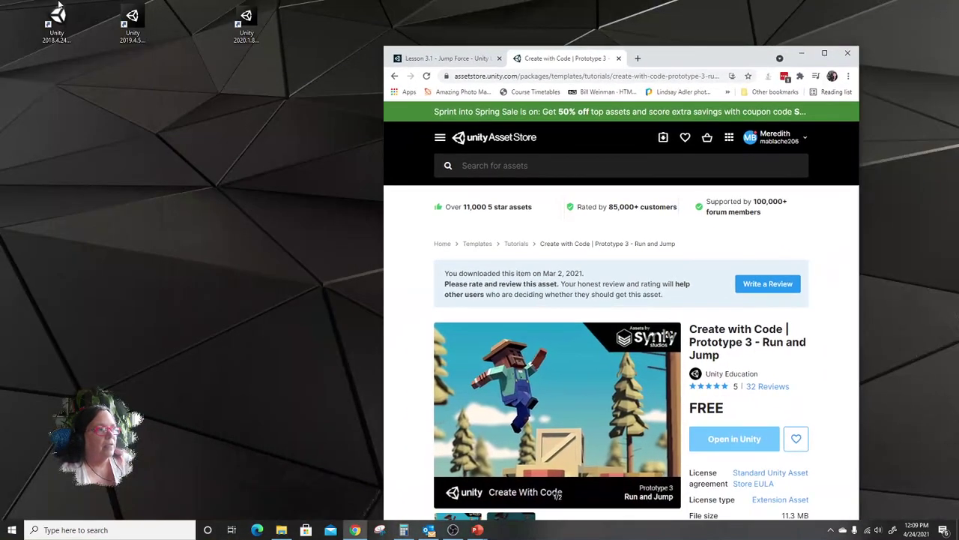
{"action": "double_click", "coordinate": [57, 23]}
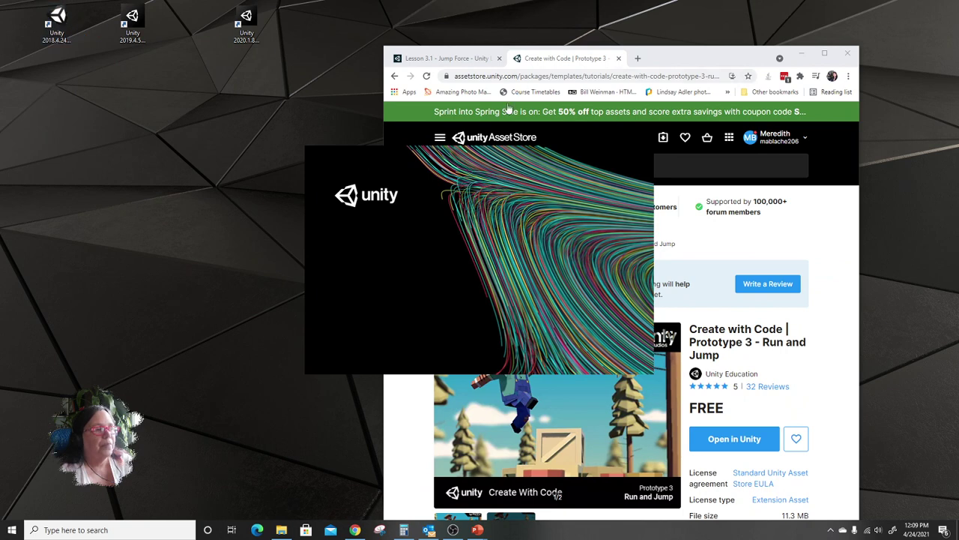
{"action": "left_click_drag", "start_coordinate": [492, 101], "coordinate": [499, 34]}
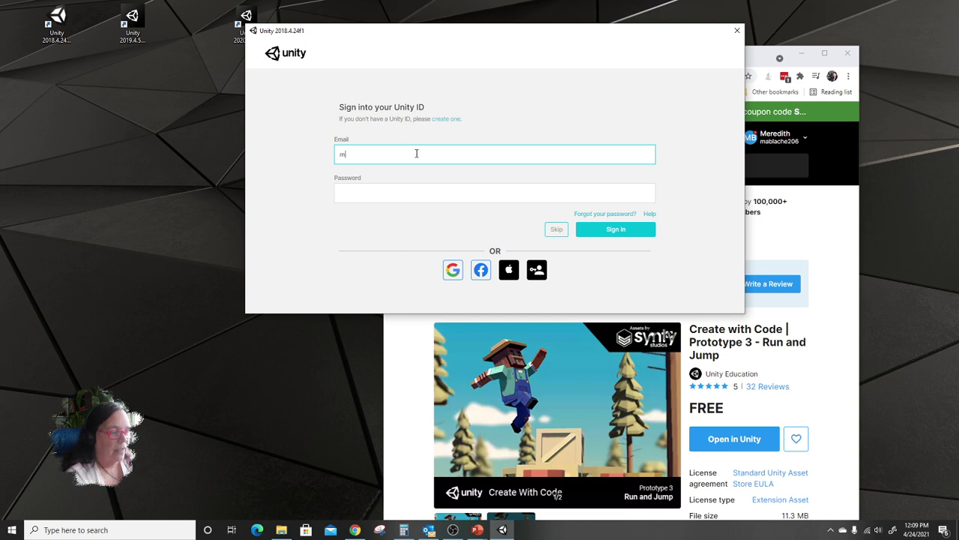
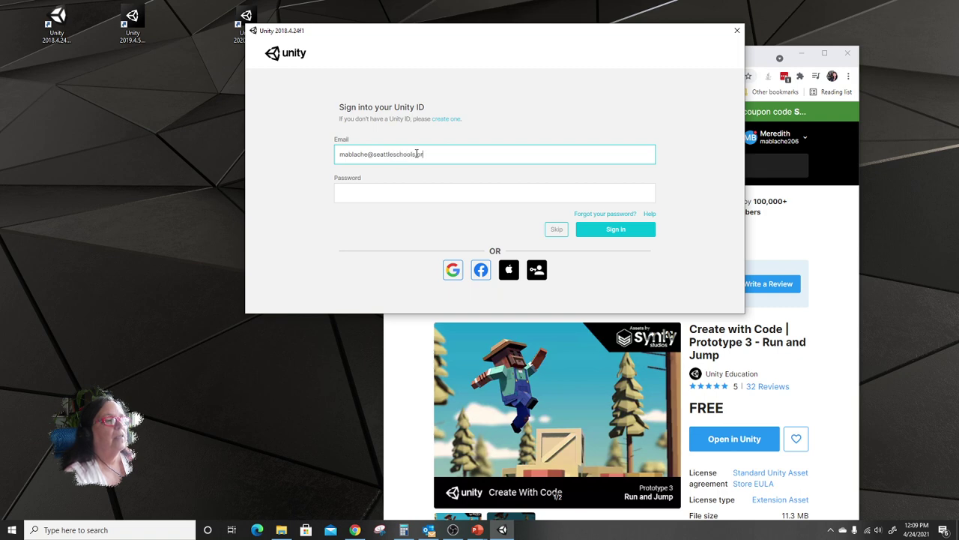
Sign in with the account e-mail and password, then open the MBPrototype3 project.
{"action": "key", "text": "Tab"}
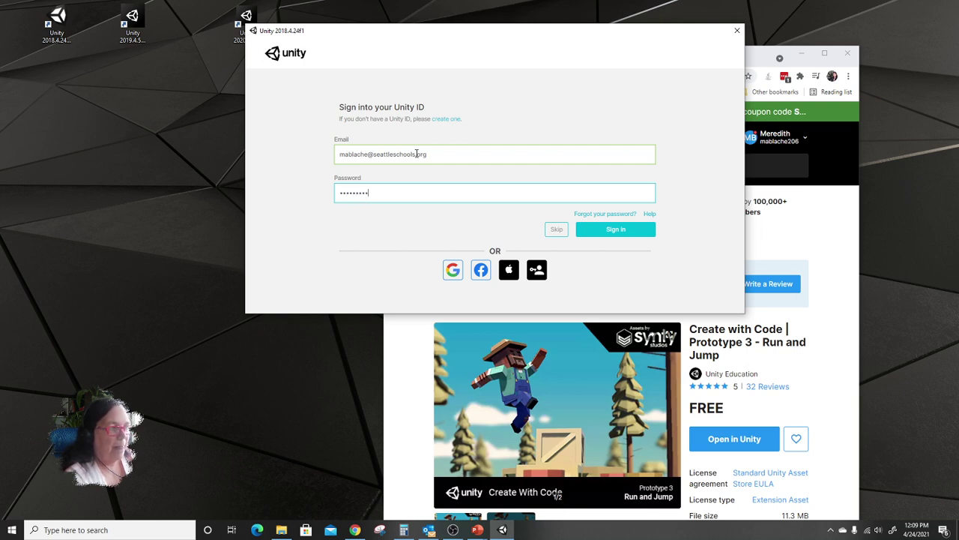
{"action": "key", "text": "Return"}
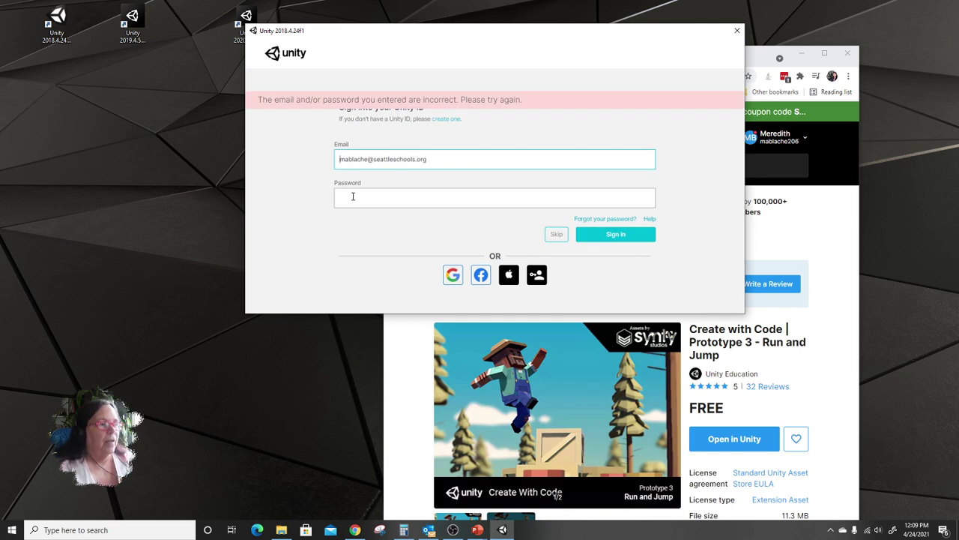
{"action": "left_click", "coordinate": [353, 197]}
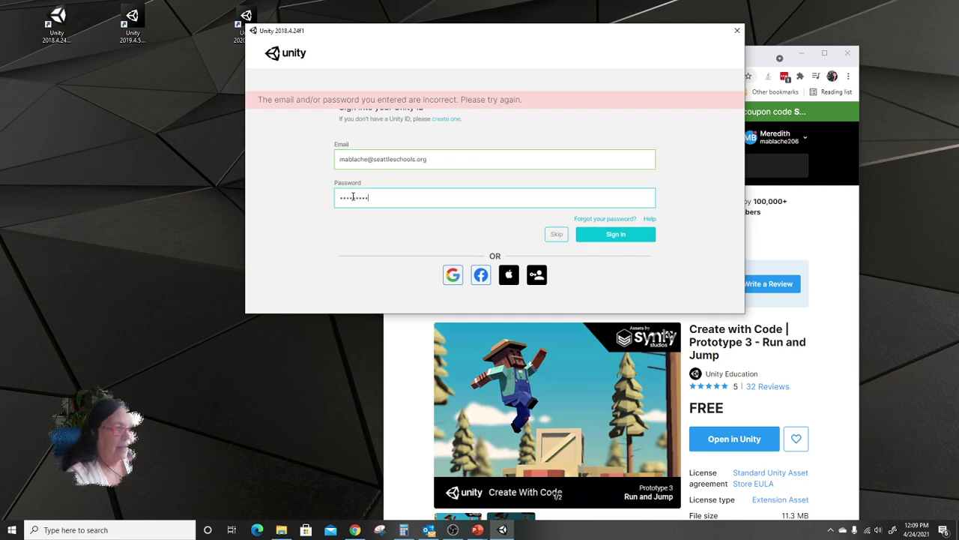
{"action": "key", "text": "Return"}
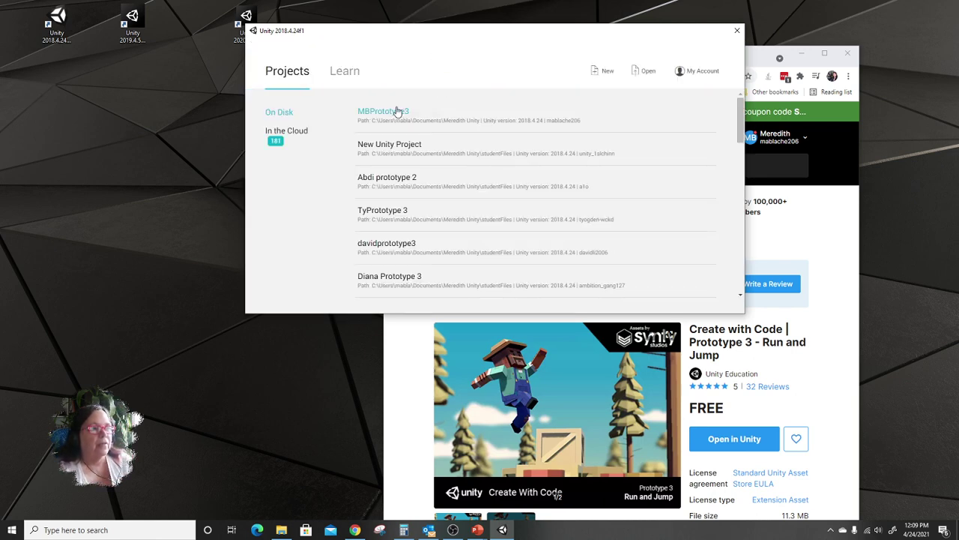
{"action": "left_click", "coordinate": [397, 111]}
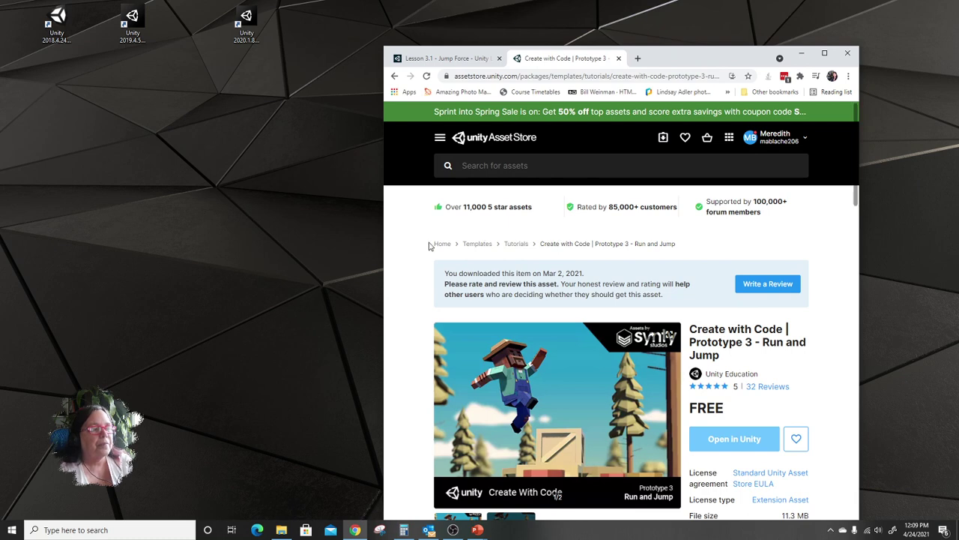
Send the Prototype 3 package from the web Asset Store to the editor's Asset Store tab.
{"action": "left_click", "coordinate": [734, 442]}
{"action": "key", "text": "alt+Tab"}
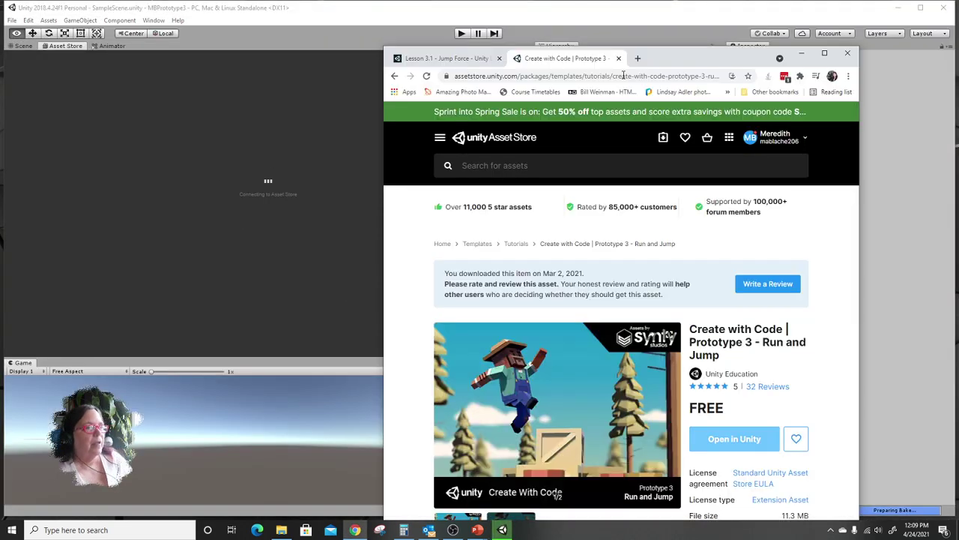
{"action": "left_click_drag", "start_coordinate": [662, 57], "coordinate": [958, 72]}
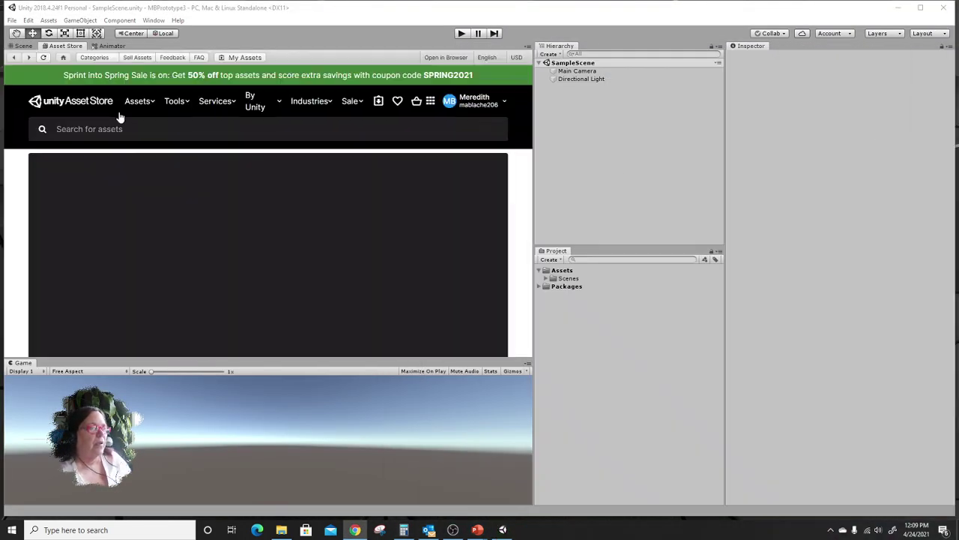
{"action": "left_click", "coordinate": [18, 47]}
{"action": "left_click", "coordinate": [58, 47]}
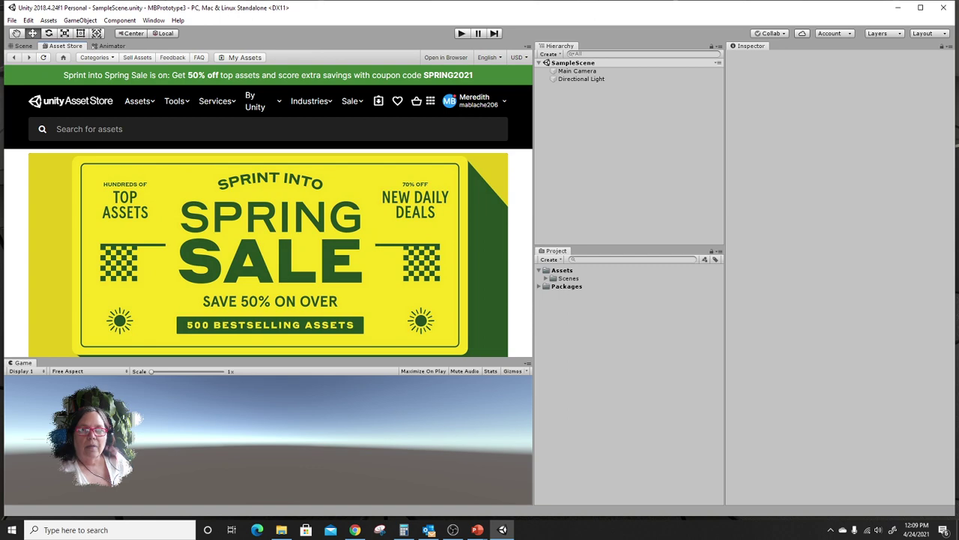
{"action": "left_click_drag", "start_coordinate": [958, 29], "coordinate": [508, 13]}
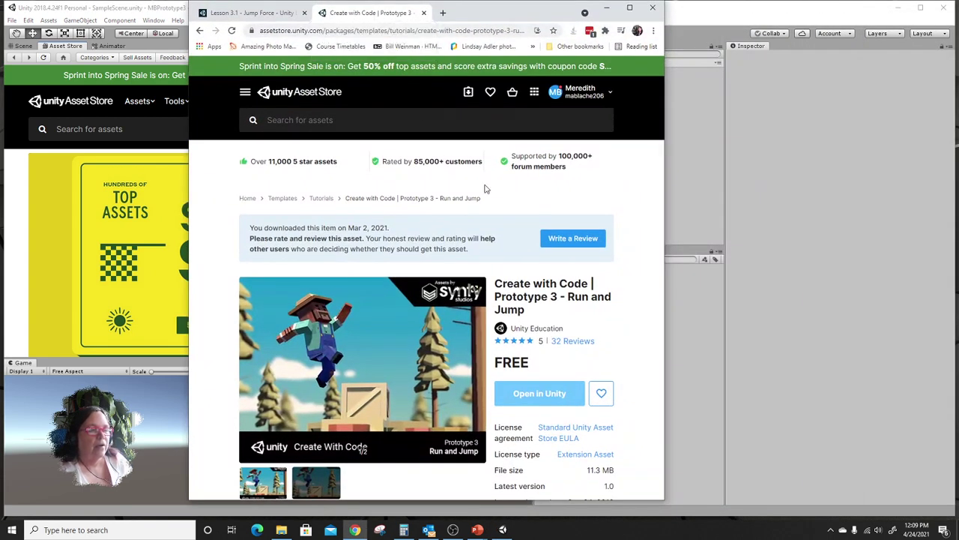
{"action": "left_click", "coordinate": [538, 394]}
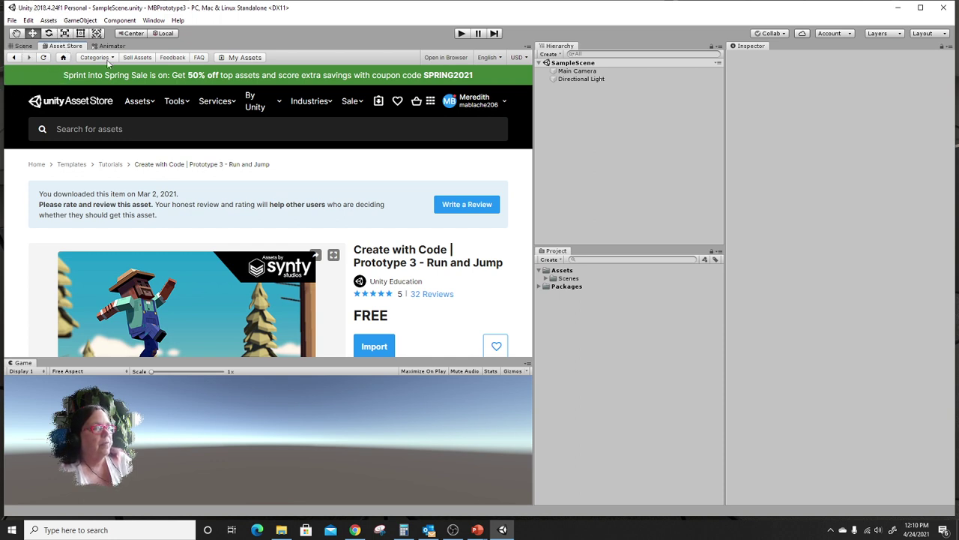
Start importing Prototype 3, accepting the settings overwrite and installing required dependencies.
{"action": "scroll", "coordinate": [396, 285], "scroll_direction": "down", "scroll_amount": 2}
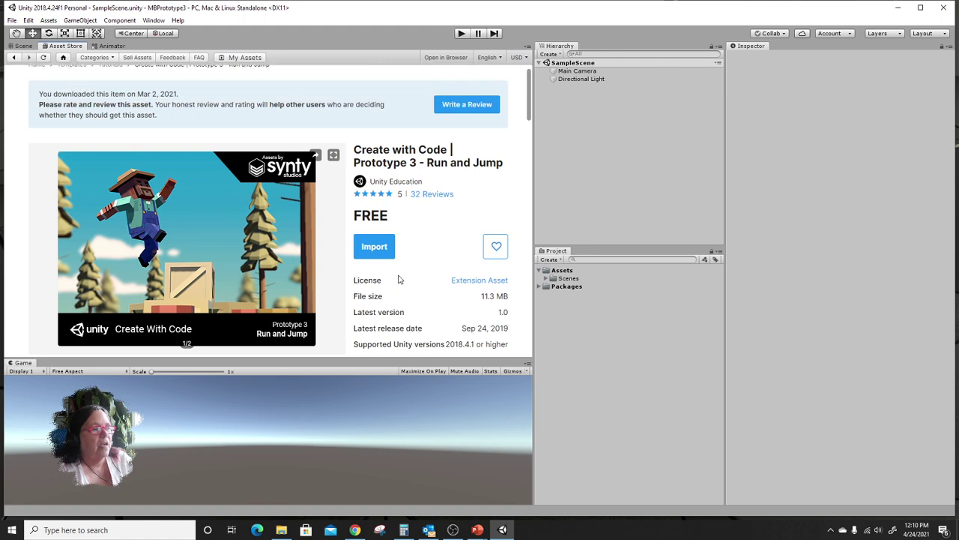
{"action": "scroll", "coordinate": [398, 281], "scroll_direction": "up", "scroll_amount": 2}
{"action": "scroll", "coordinate": [398, 278], "scroll_direction": "down", "scroll_amount": 1}
{"action": "scroll", "coordinate": [398, 277], "scroll_direction": "down", "scroll_amount": 1}
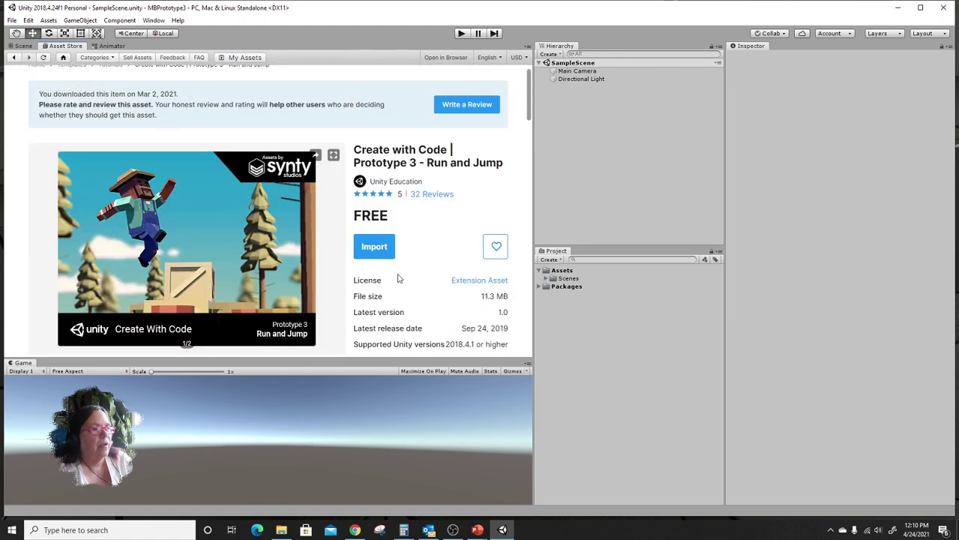
{"action": "left_click", "coordinate": [374, 248]}
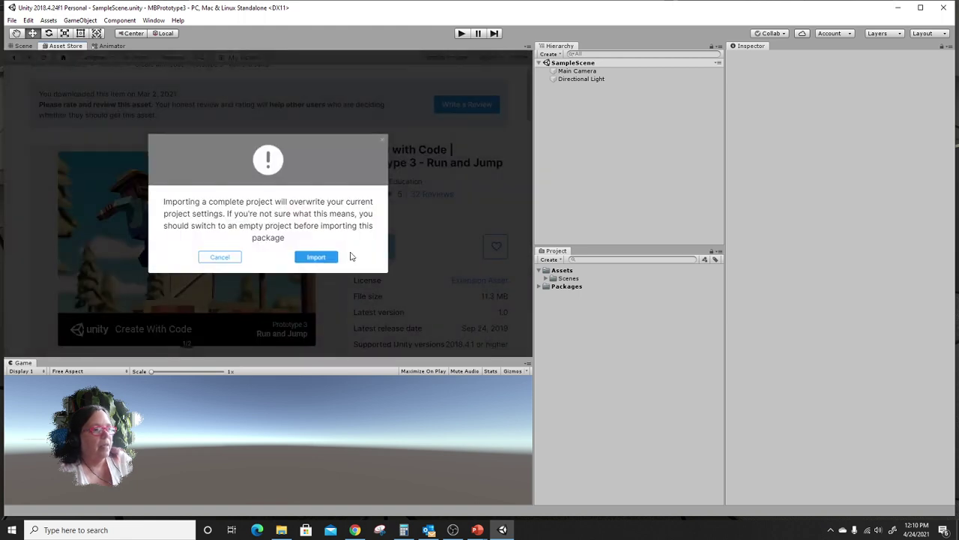
{"action": "left_click", "coordinate": [320, 257]}
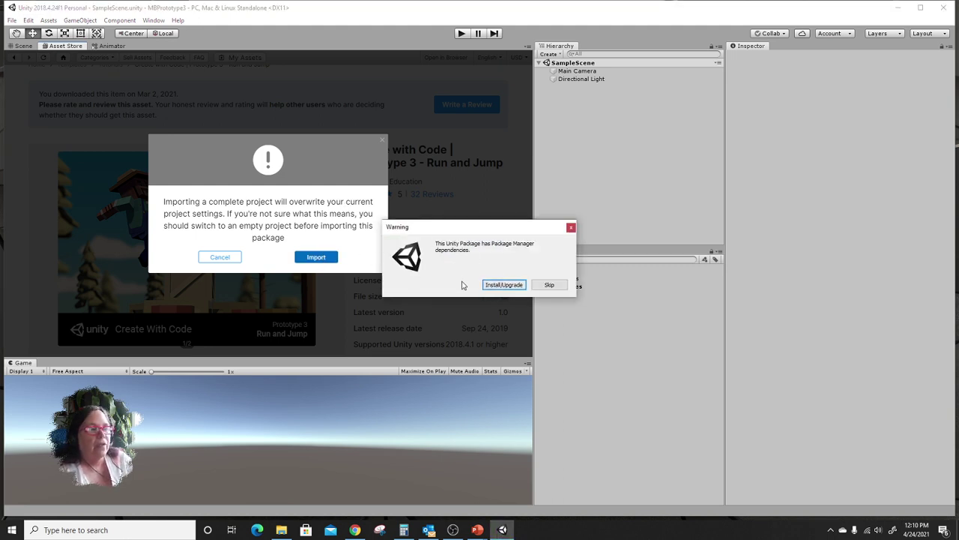
{"action": "left_click", "coordinate": [507, 285]}
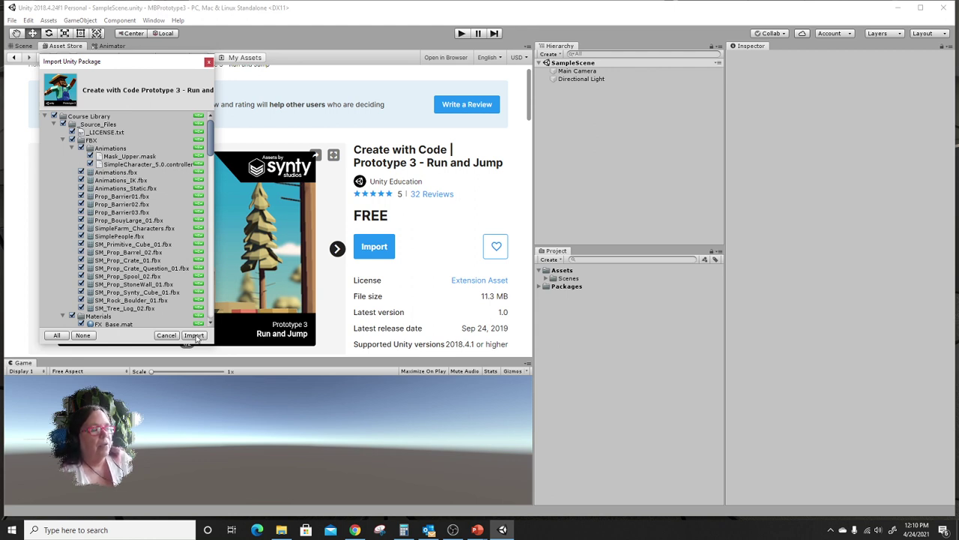
Import all Prototype 3 files, adding the Course Library folder, then return to the Scene view.
{"action": "left_click", "coordinate": [194, 335]}
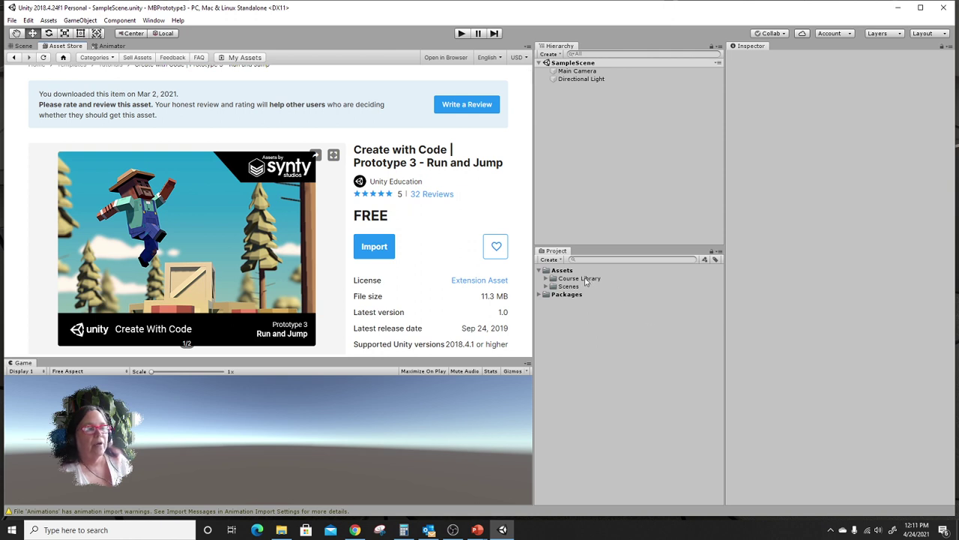
{"action": "key", "text": "ctrl"}
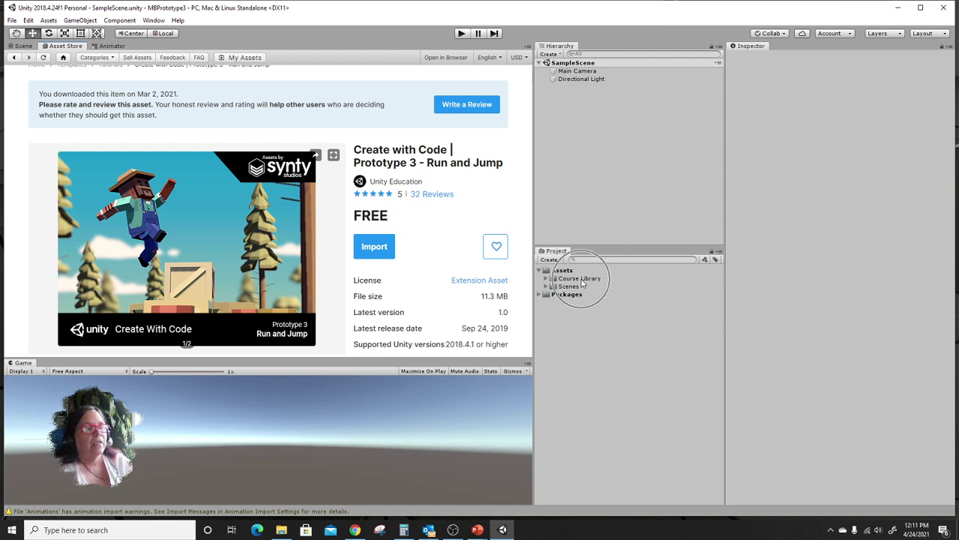
{"action": "left_click", "coordinate": [22, 47]}
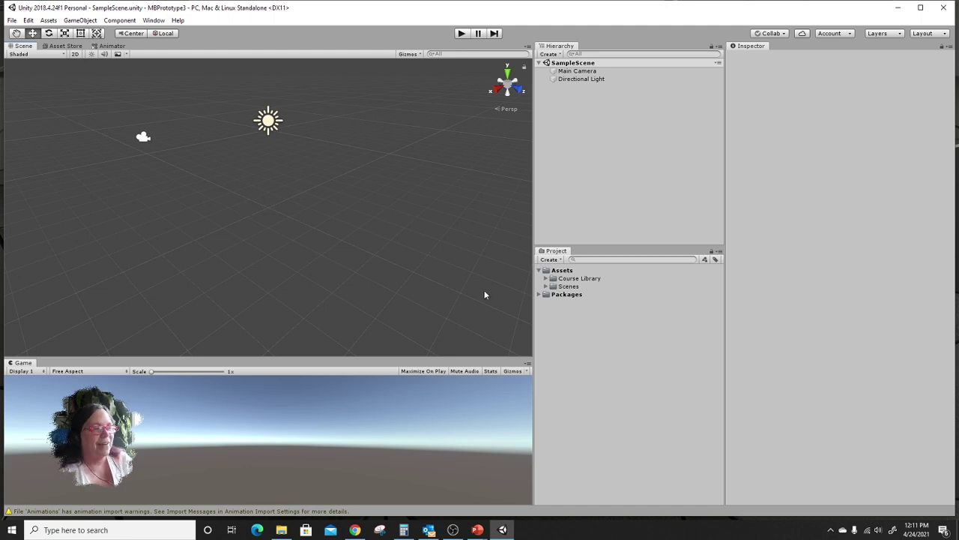
Expand Assets/Scenes and delete the SampleScene asset.
{"action": "left_click", "coordinate": [547, 286]}
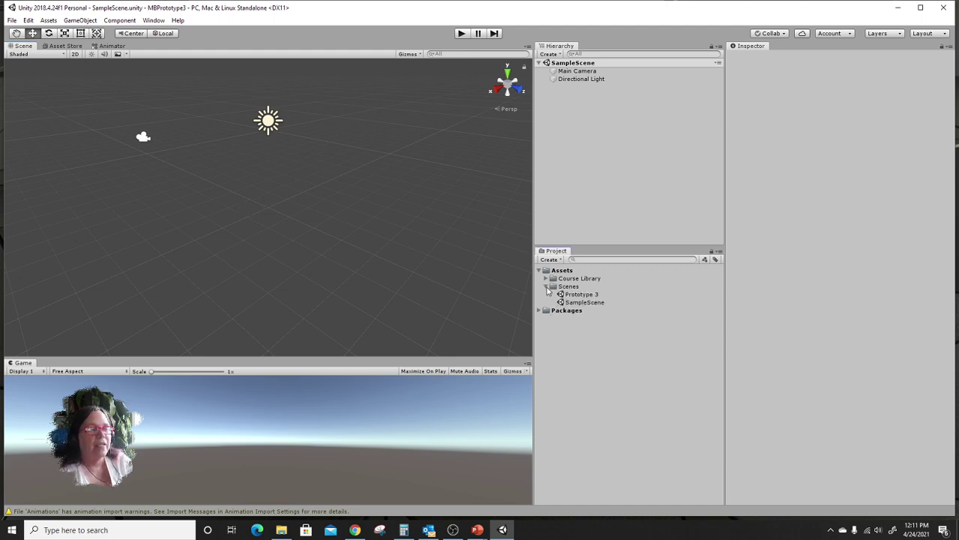
{"action": "key", "text": "ctrl"}
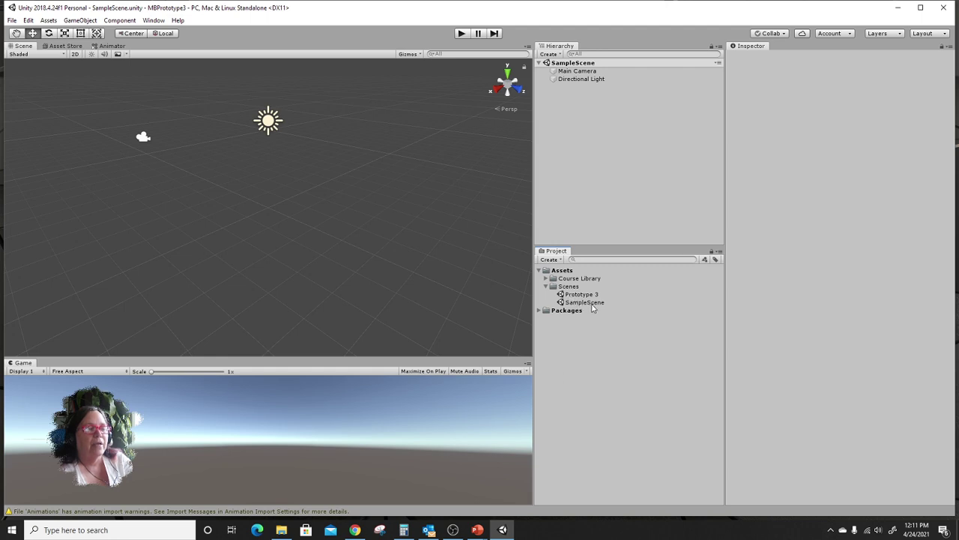
{"action": "left_click", "coordinate": [592, 303]}
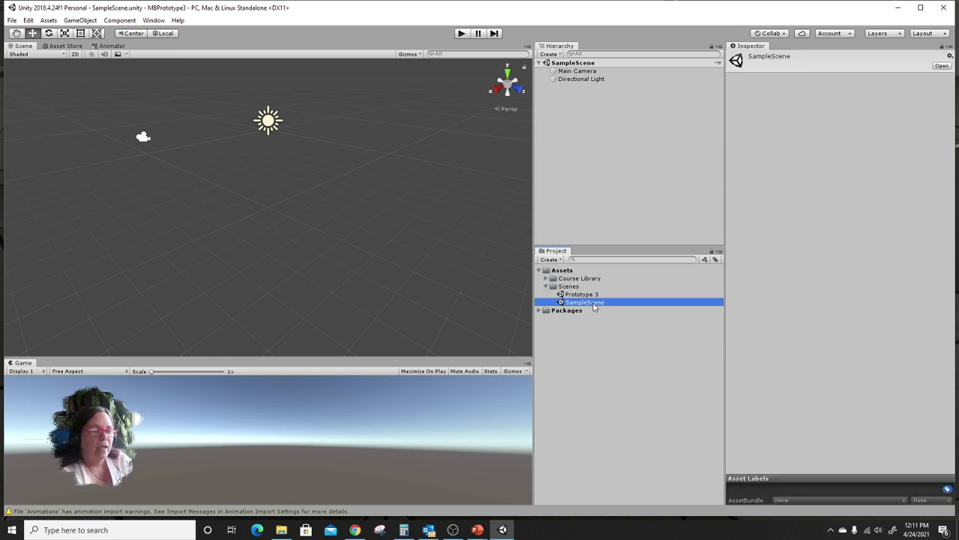
{"action": "key", "text": "Delete"}
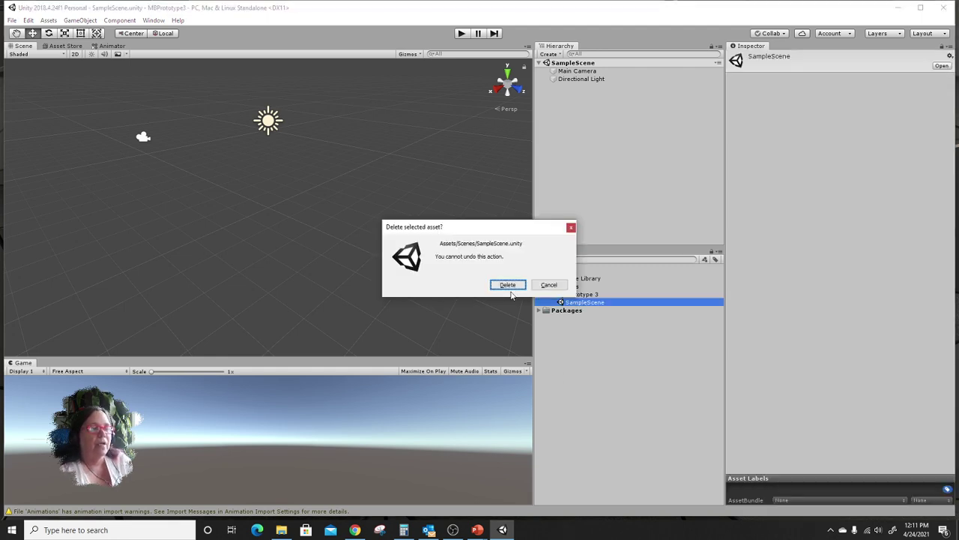
{"action": "left_click", "coordinate": [509, 284]}
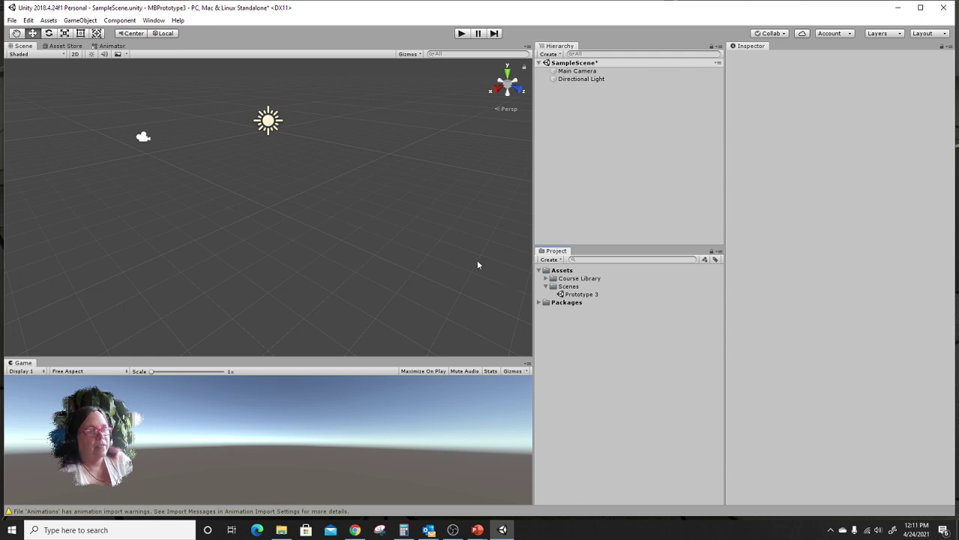
Open the Prototype 3 scene, saving the old scene, then delete SampleScene again.
{"action": "double_click", "coordinate": [588, 296]}
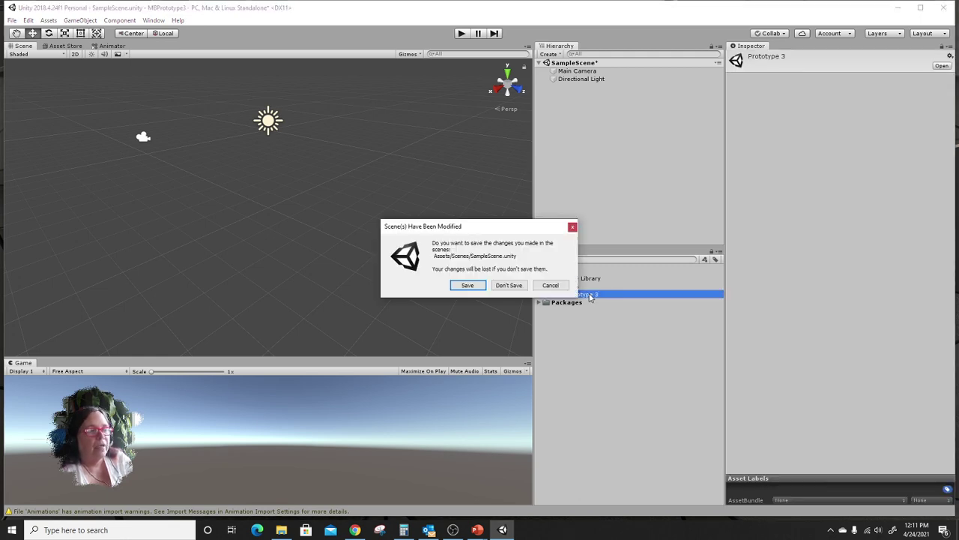
{"action": "left_click", "coordinate": [468, 285]}
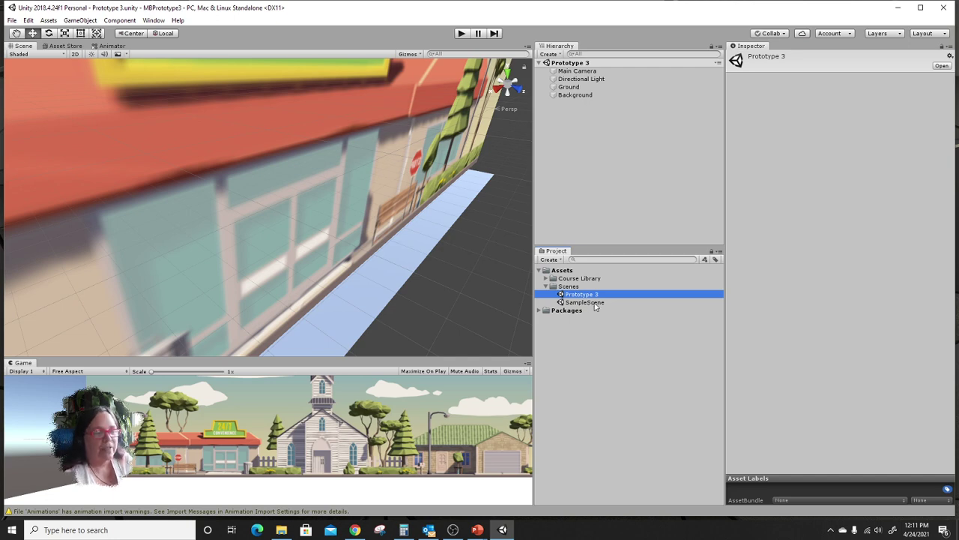
{"action": "left_click", "coordinate": [595, 303]}
{"action": "key", "text": "Delete"}
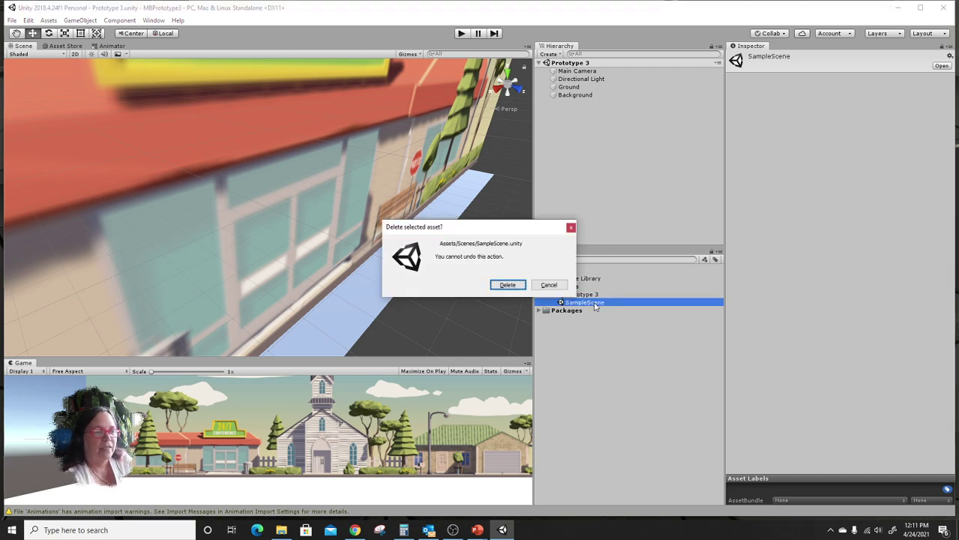
{"action": "left_click", "coordinate": [517, 287]}
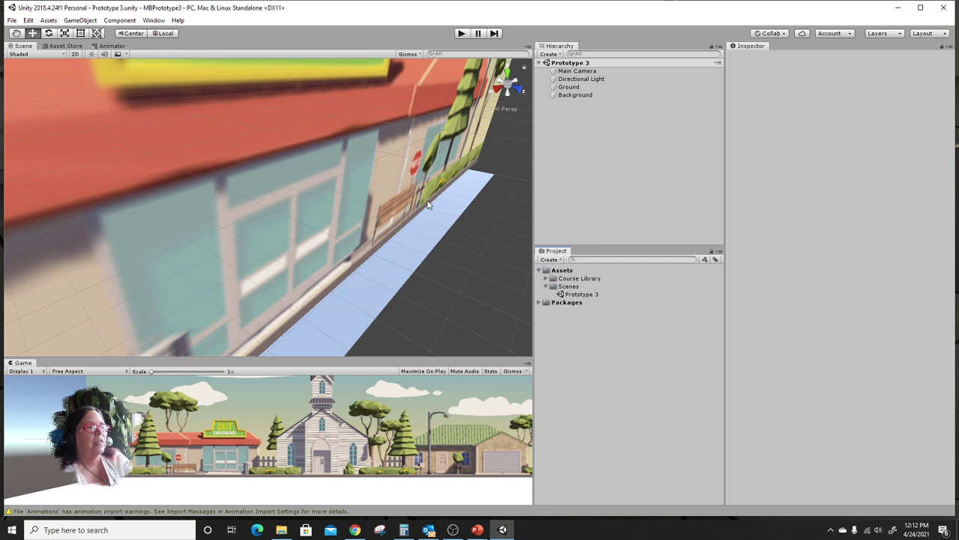
Try side and front view angles on the Scene view gizmo, then switch to the Chrome window.
{"action": "left_click", "coordinate": [521, 90]}
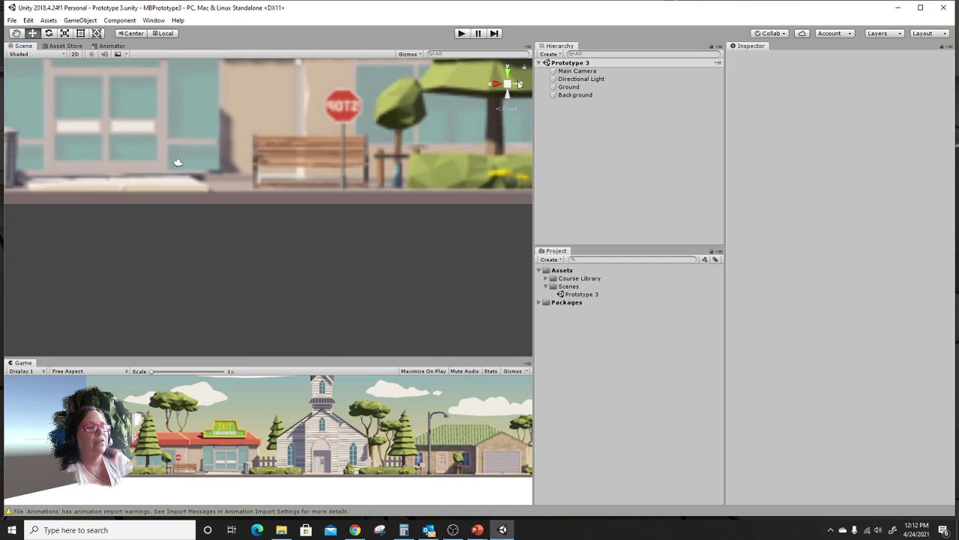
{"action": "left_click", "coordinate": [518, 85]}
{"action": "left_click", "coordinate": [518, 85]}
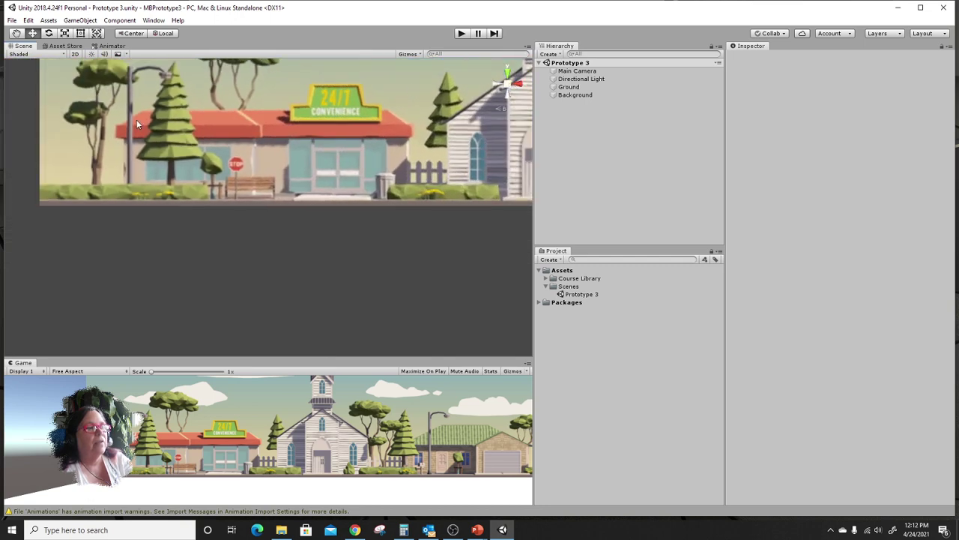
{"action": "right_click", "coordinate": [506, 85]}
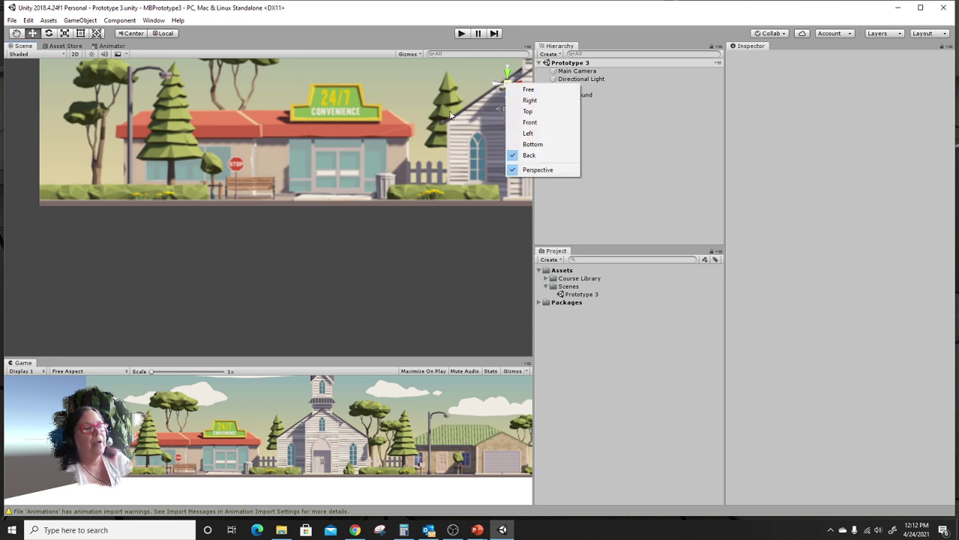
{"action": "left_click", "coordinate": [408, 223]}
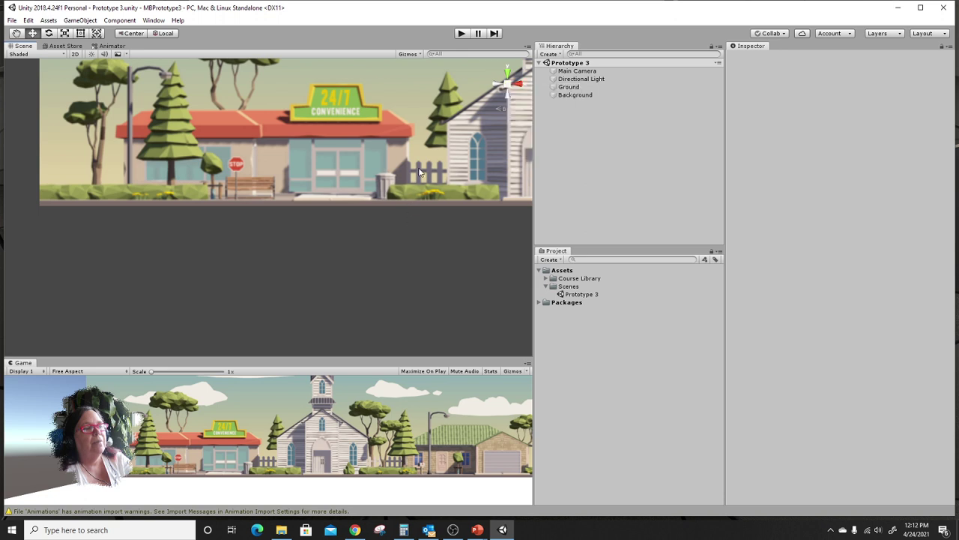
{"action": "right_click", "coordinate": [507, 86]}
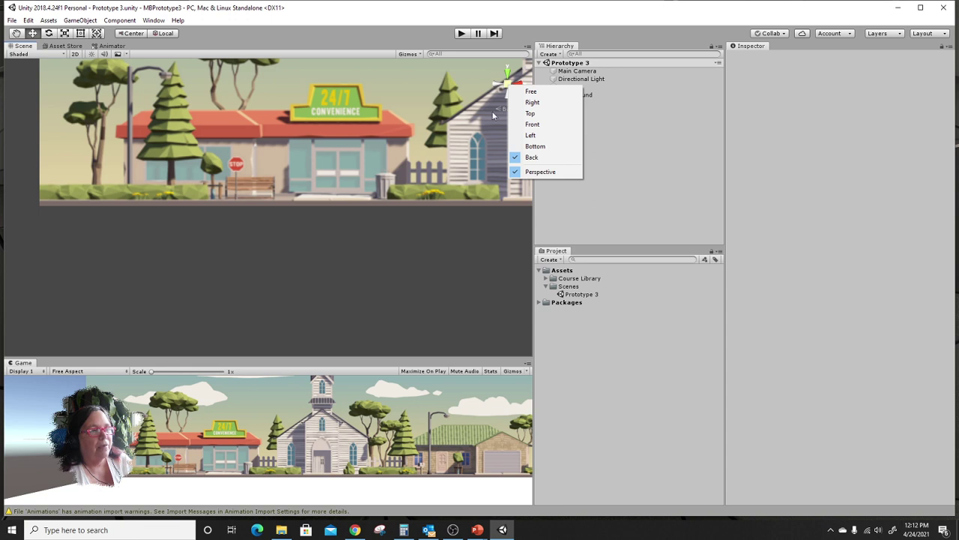
{"action": "left_click", "coordinate": [300, 298]}
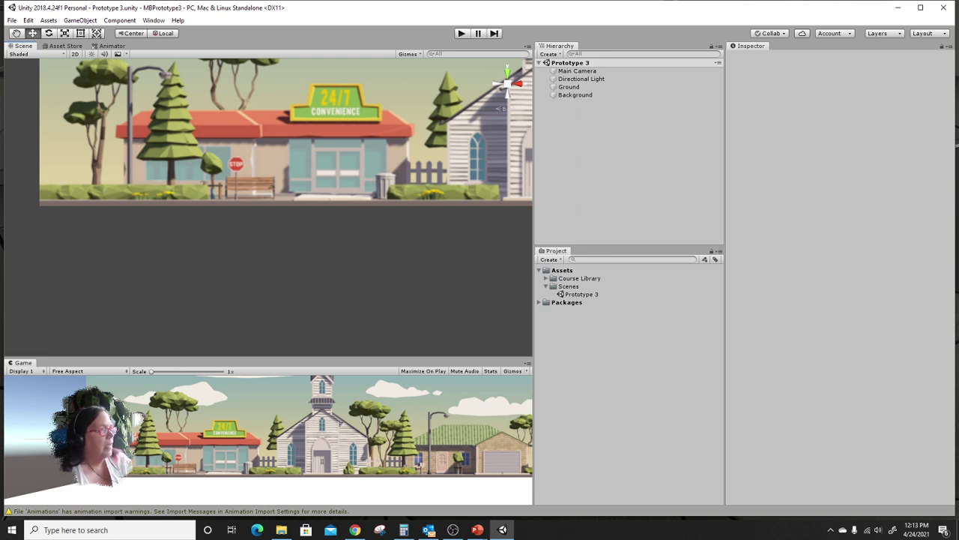
{"action": "key", "text": "alt"}
{"action": "key", "text": "alt+Tab"}
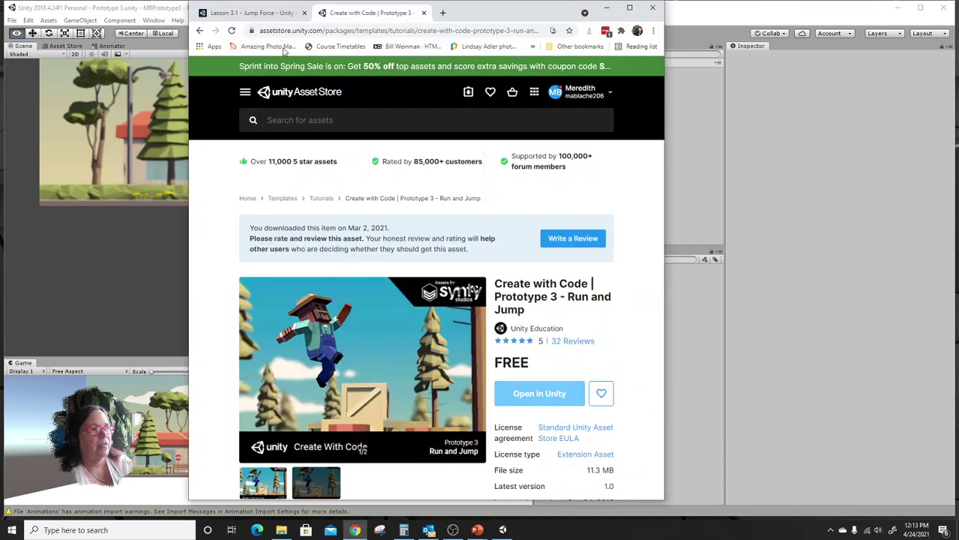
Scroll through the Lesson 3.1 - Jump Force page, then drag Chrome aside to reveal Unity.
{"action": "left_click", "coordinate": [266, 14]}
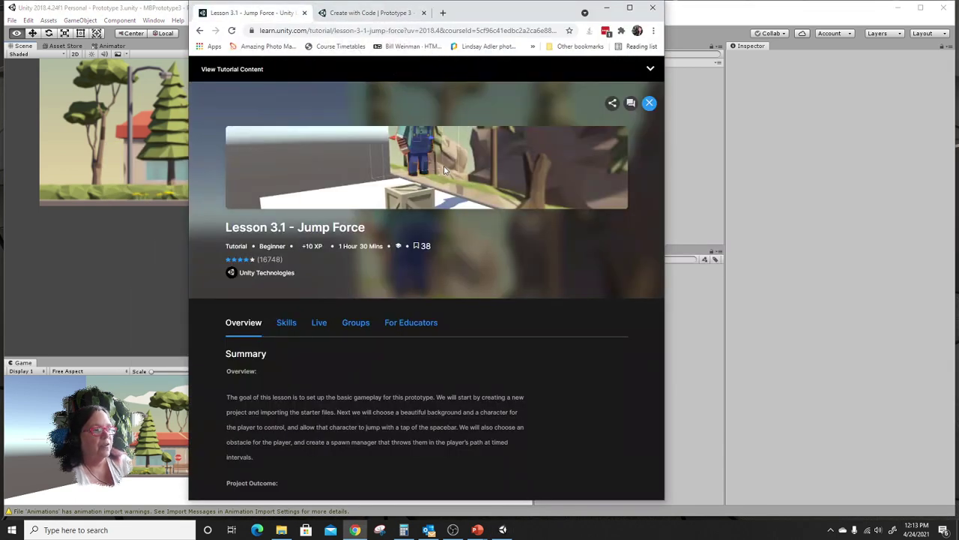
{"action": "scroll", "coordinate": [444, 170], "scroll_direction": "down", "scroll_amount": 4}
{"action": "scroll", "coordinate": [443, 170], "scroll_direction": "down", "scroll_amount": 3}
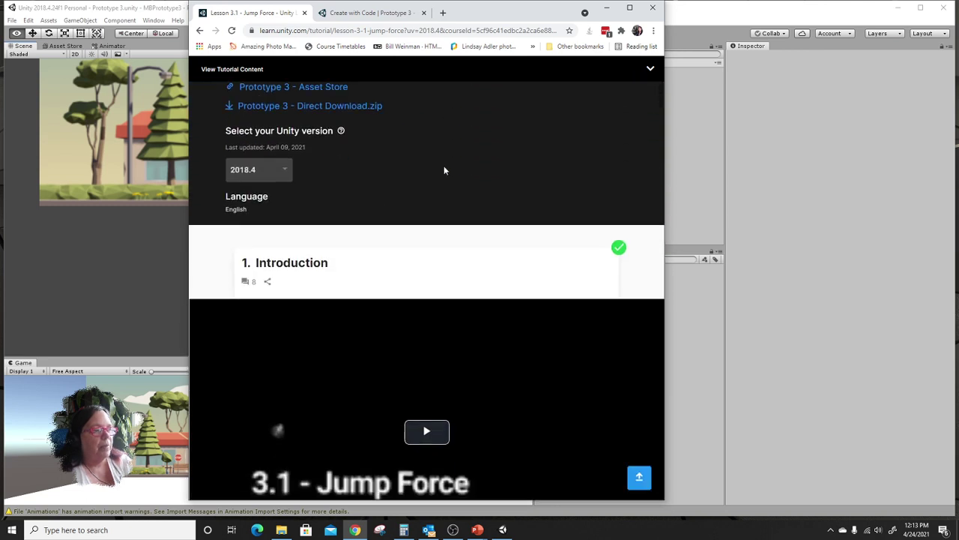
{"action": "scroll", "coordinate": [444, 170], "scroll_direction": "down", "scroll_amount": 3}
{"action": "scroll", "coordinate": [443, 170], "scroll_direction": "down", "scroll_amount": 2}
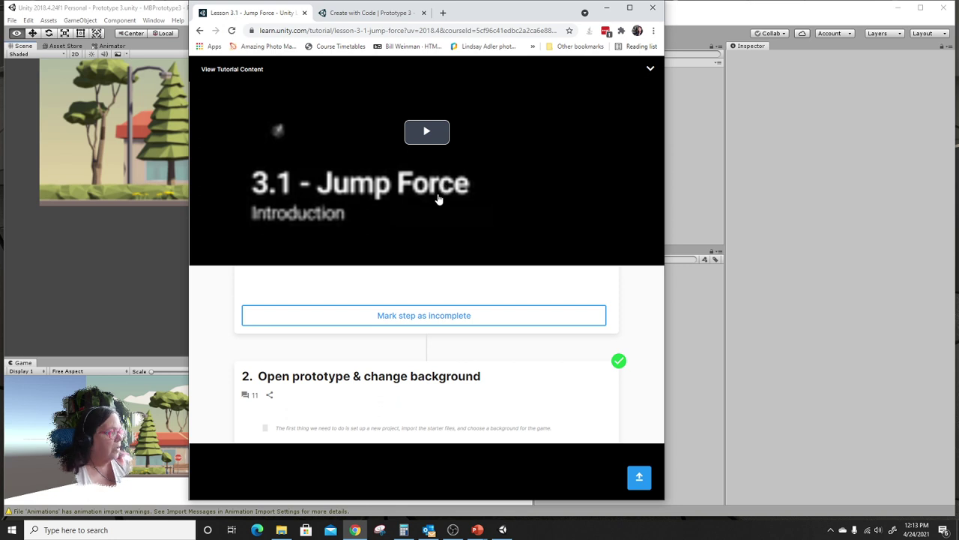
{"action": "scroll", "coordinate": [438, 199], "scroll_direction": "down", "scroll_amount": 5}
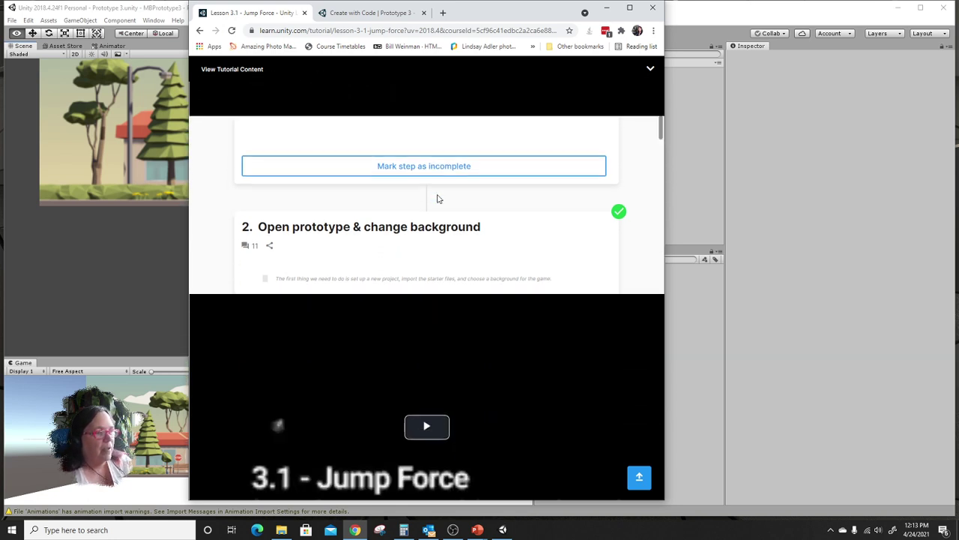
{"action": "scroll", "coordinate": [439, 198], "scroll_direction": "down", "scroll_amount": 4}
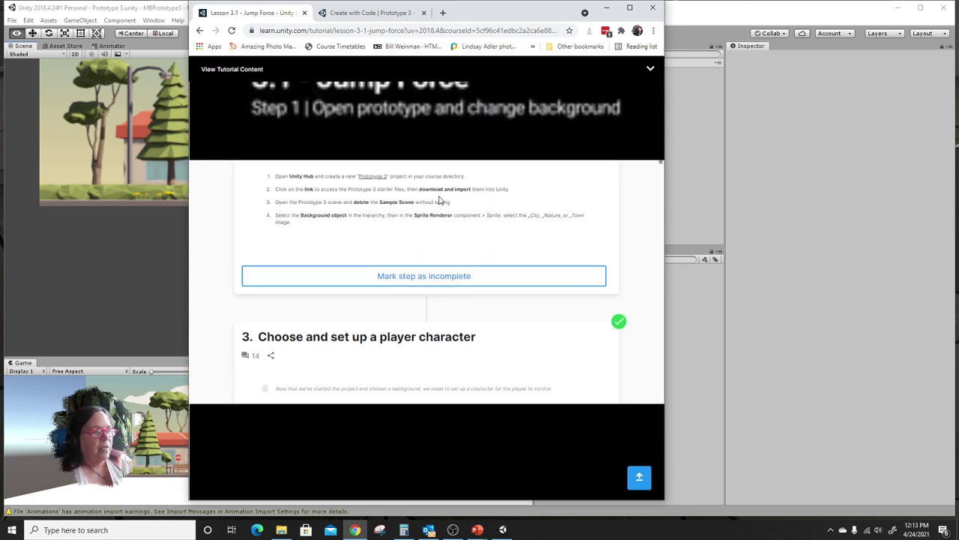
{"action": "scroll", "coordinate": [440, 200], "scroll_direction": "down", "scroll_amount": 8}
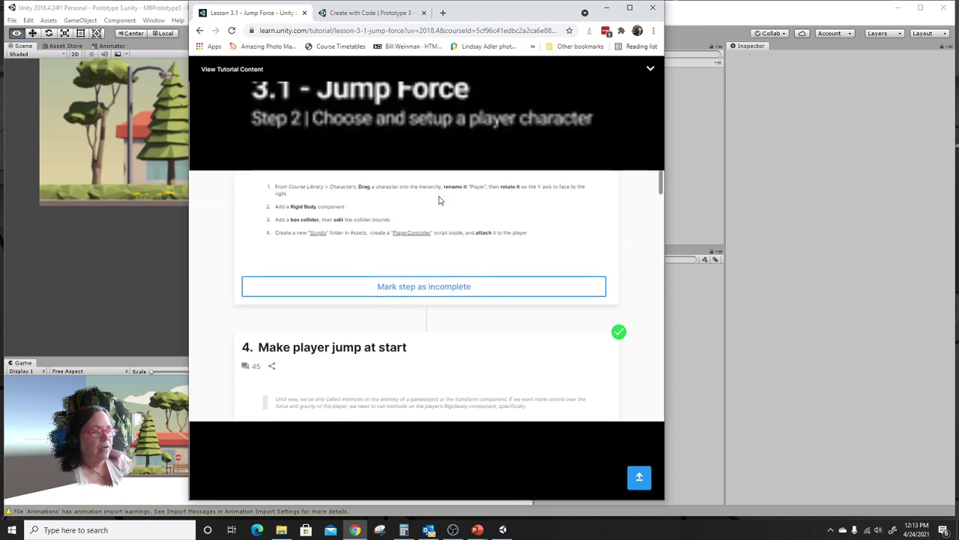
{"action": "scroll", "coordinate": [440, 200], "scroll_direction": "down", "scroll_amount": 2}
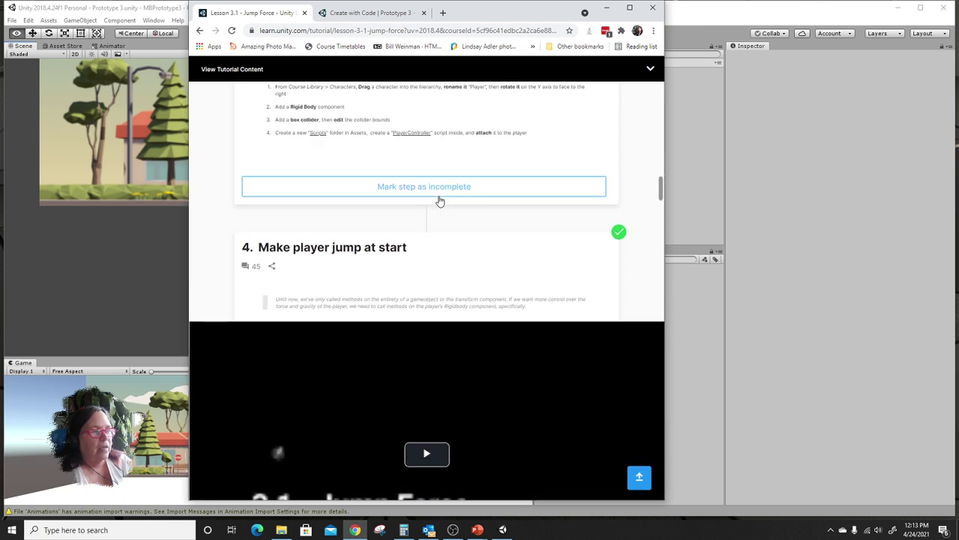
{"action": "scroll", "coordinate": [440, 201], "scroll_direction": "up", "scroll_amount": 6}
{"action": "left_click_drag", "start_coordinate": [483, 11], "coordinate": [0, 52]}
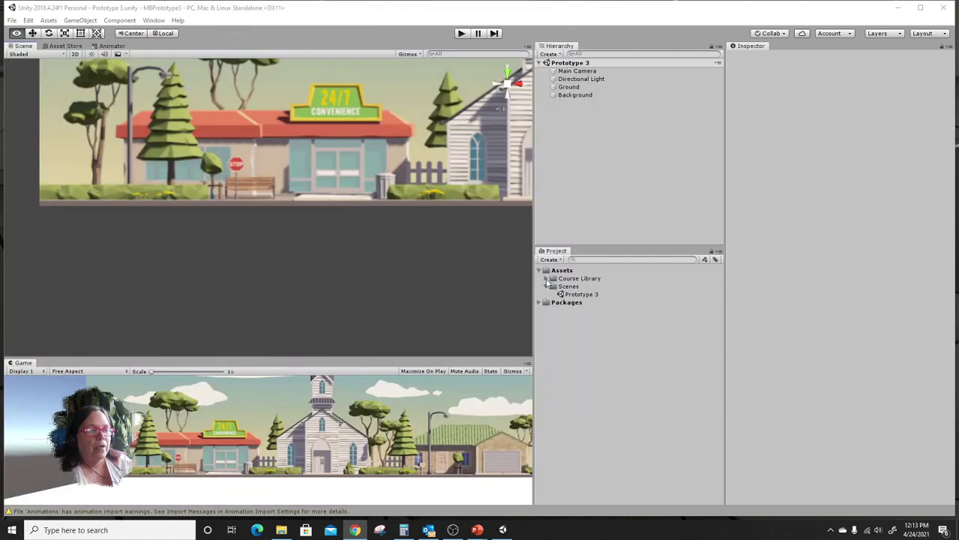
Expand Course Library, then its Characters and Obstacles folders to list Farm, Town and obstacle prefabs.
{"action": "left_click", "coordinate": [546, 279]}
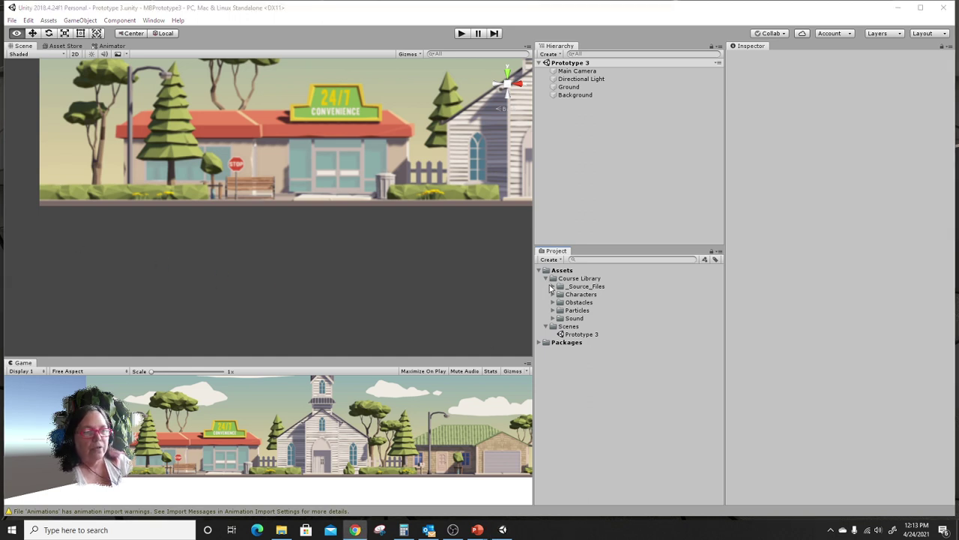
{"action": "left_click", "coordinate": [553, 287]}
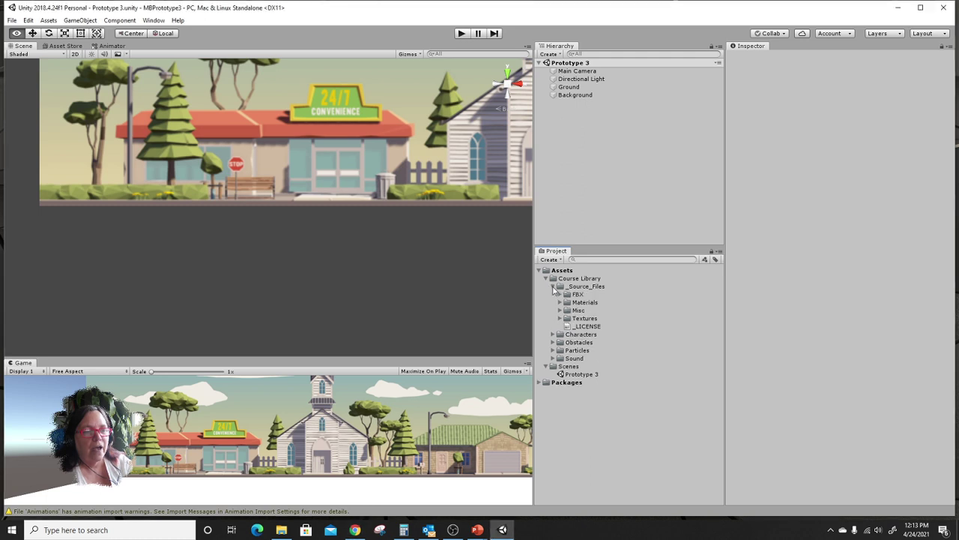
{"action": "left_click", "coordinate": [553, 287]}
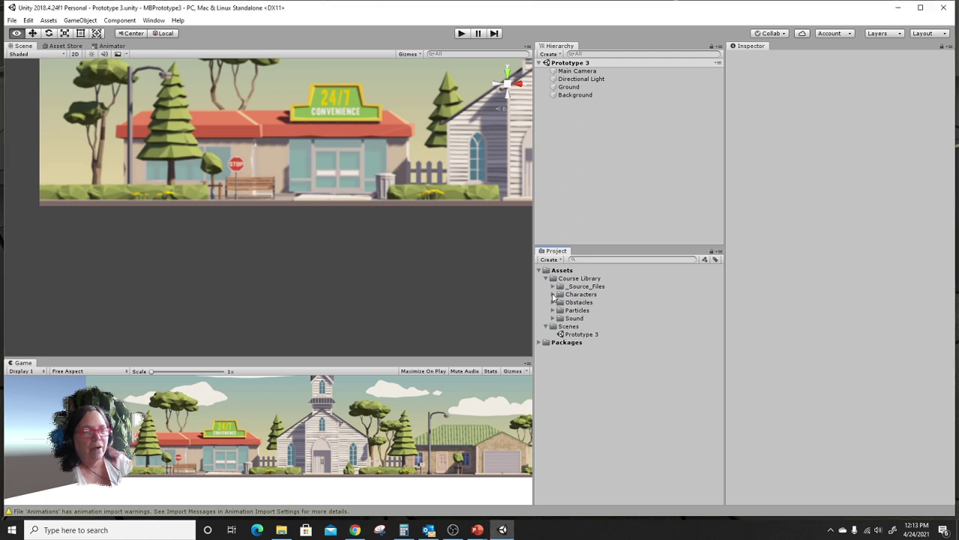
{"action": "left_click", "coordinate": [553, 294]}
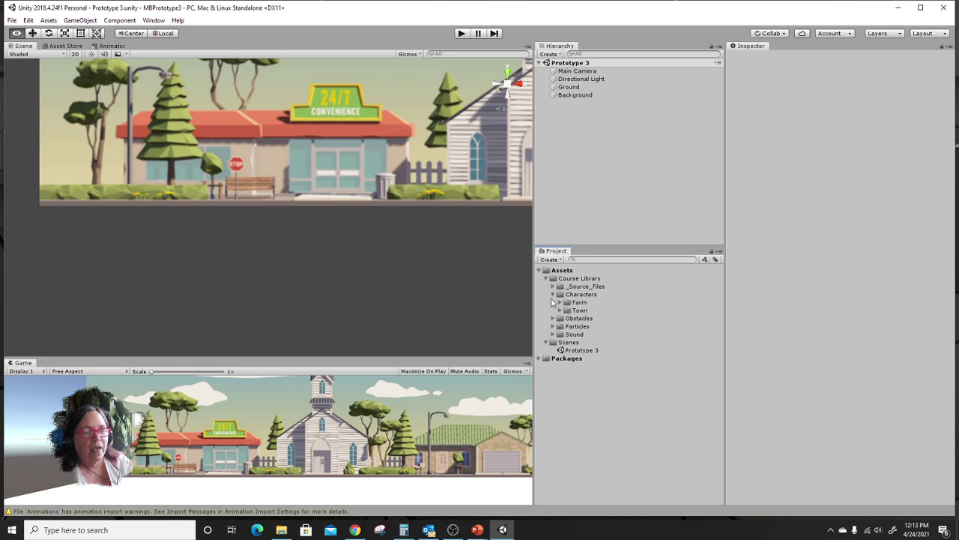
{"action": "left_click", "coordinate": [554, 319]}
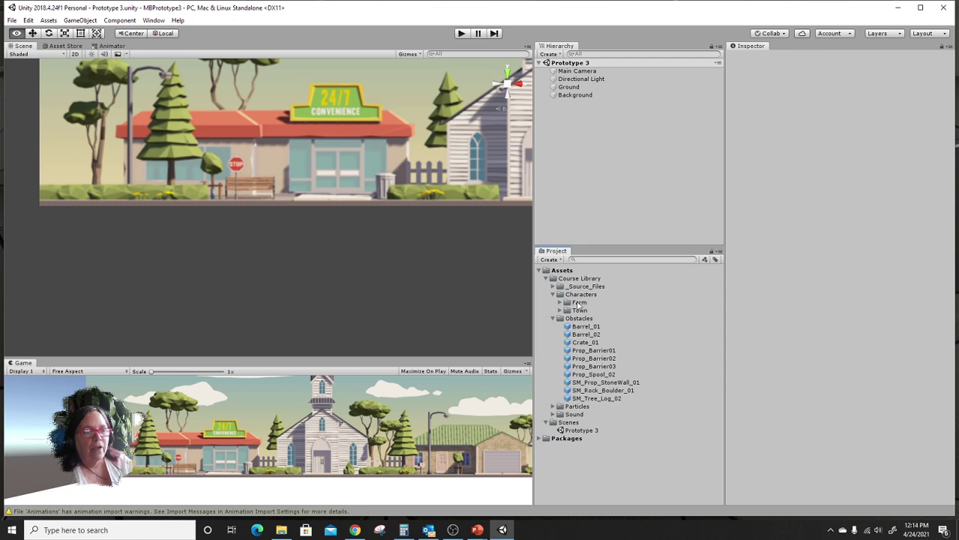
Expand the Farm and Town folders and preview SimpleFarmer_Black and the BusinessMan_Black character models.
{"action": "left_click", "coordinate": [560, 302]}
{"action": "left_click", "coordinate": [596, 312]}
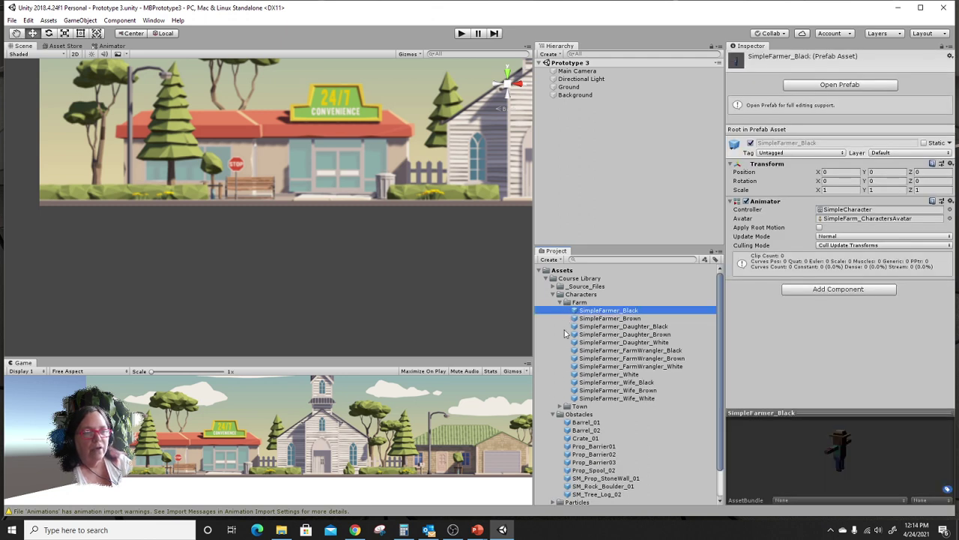
{"action": "left_click", "coordinate": [559, 405]}
{"action": "left_click", "coordinate": [587, 415]}
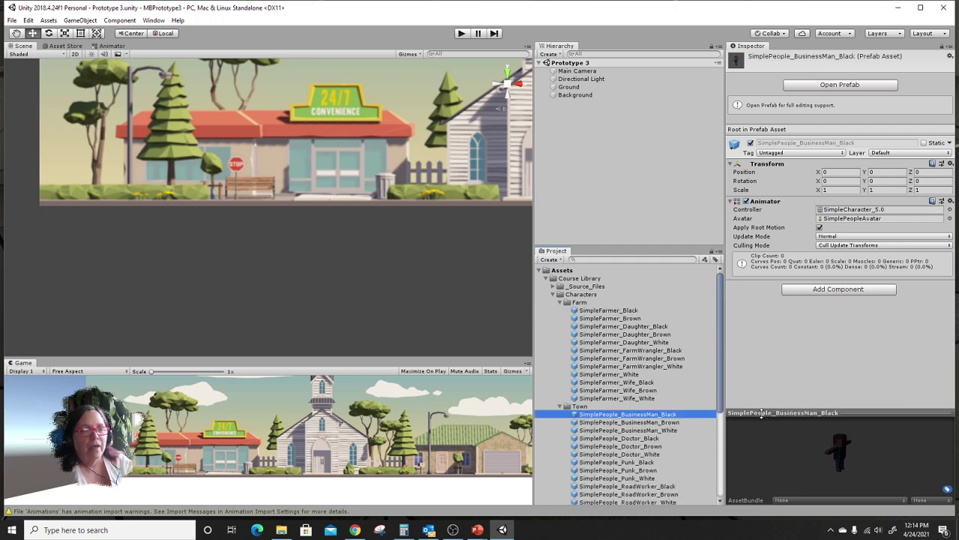
{"action": "left_click_drag", "start_coordinate": [762, 412], "coordinate": [763, 499]}
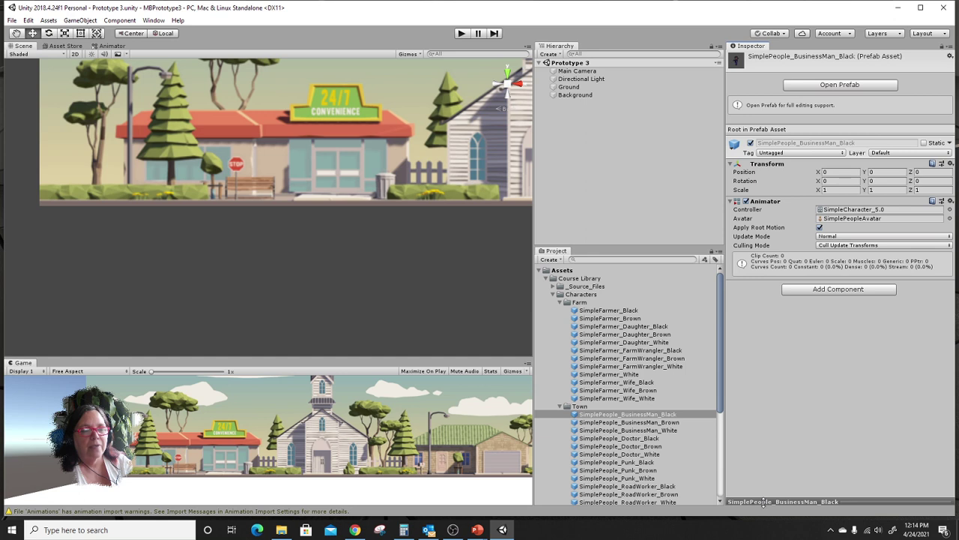
{"action": "left_click", "coordinate": [762, 501]}
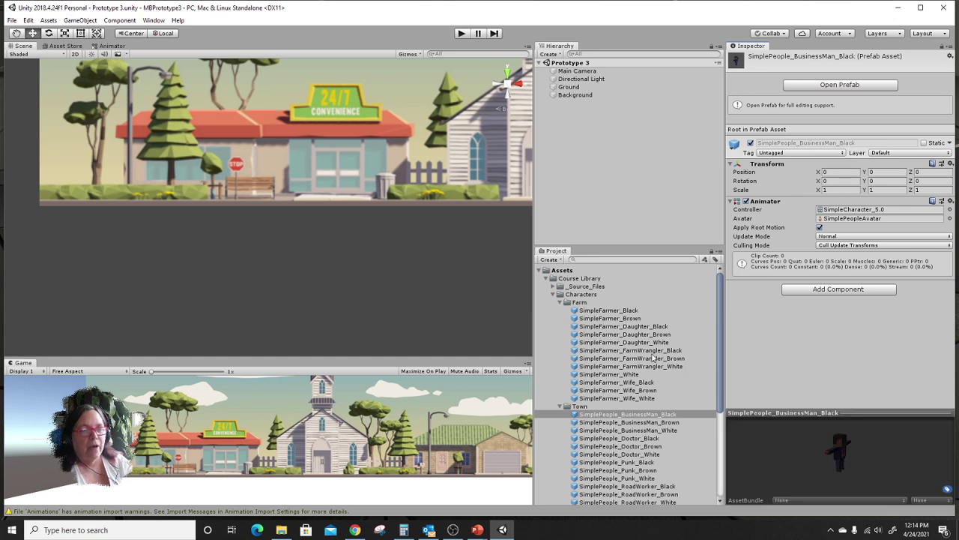
{"action": "left_click", "coordinate": [609, 311]}
{"action": "left_click_drag", "start_coordinate": [780, 413], "coordinate": [780, 494]}
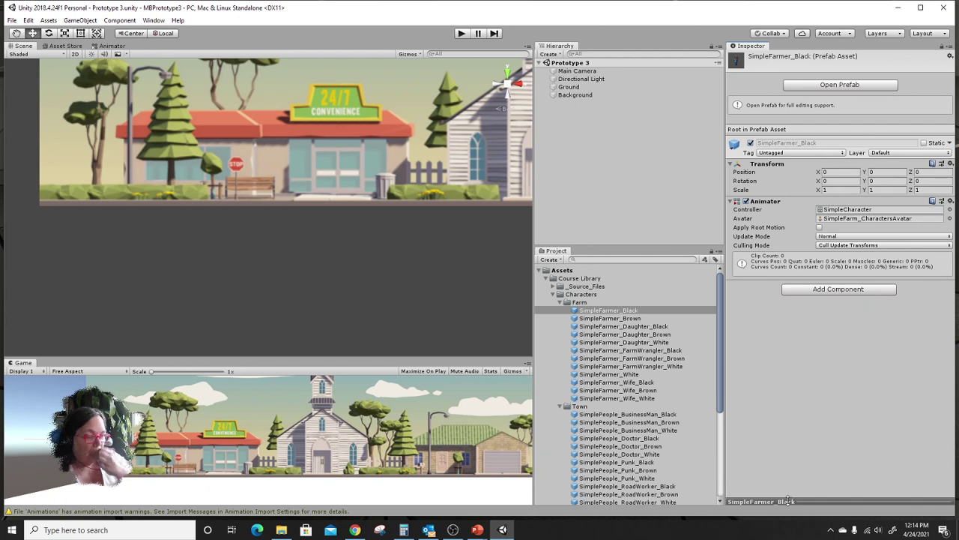
{"action": "left_click_drag", "start_coordinate": [786, 500], "coordinate": [779, 184]}
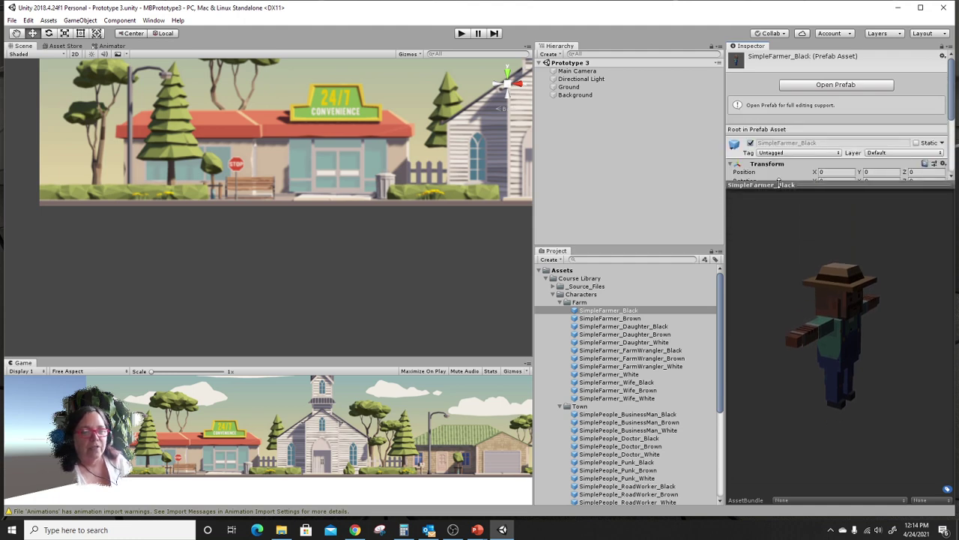
Preview the remaining Farm and Town characters and drag SimplePeople_Waitress_Brown into the scene.
{"action": "left_click", "coordinate": [618, 319]}
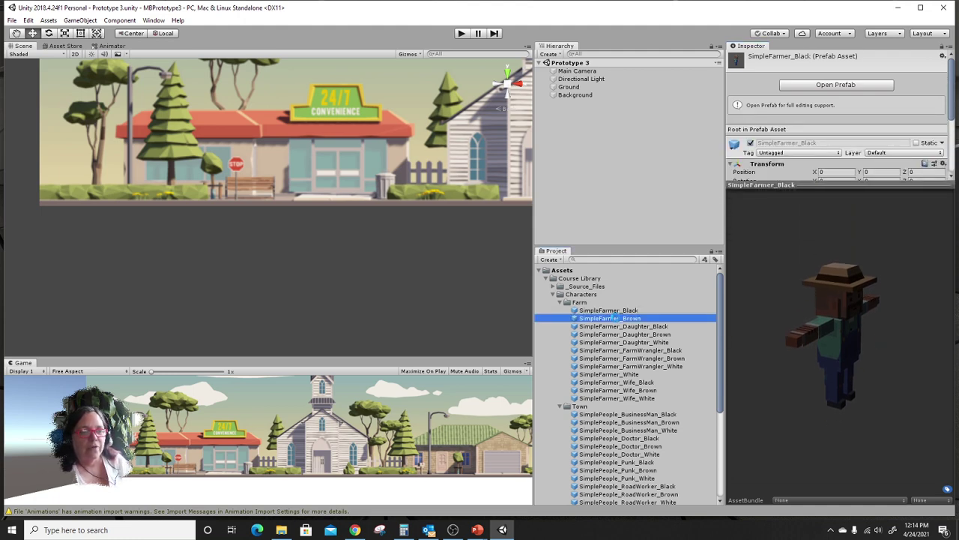
{"action": "left_click", "coordinate": [617, 327]}
{"action": "left_click", "coordinate": [619, 342]}
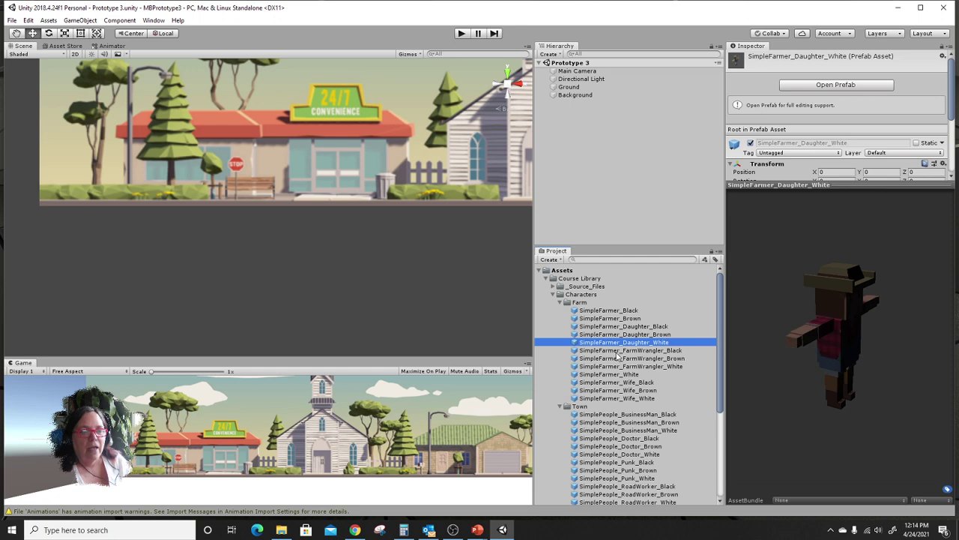
{"action": "left_click", "coordinate": [619, 350]}
{"action": "left_click", "coordinate": [603, 422]}
{"action": "left_click", "coordinate": [604, 437]}
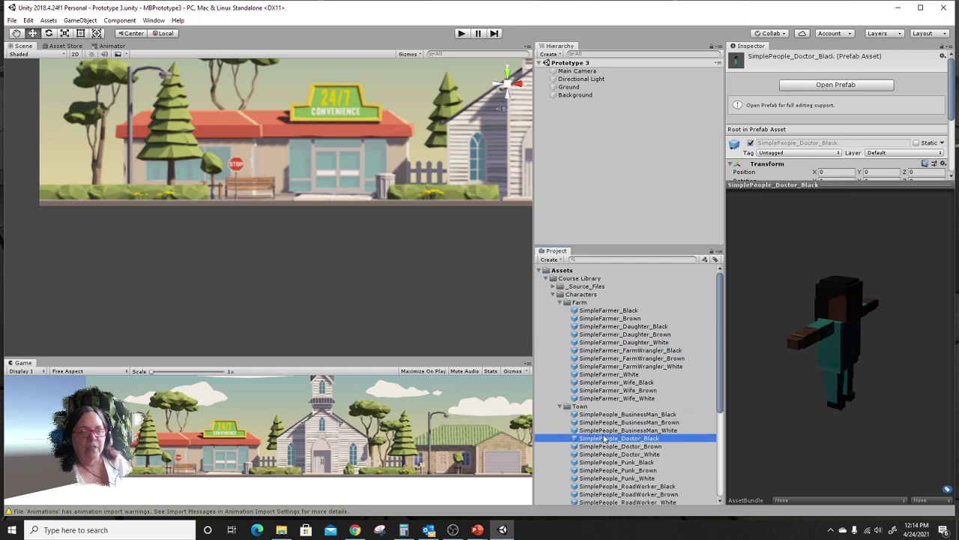
{"action": "left_click", "coordinate": [604, 446]}
{"action": "left_click", "coordinate": [605, 462]}
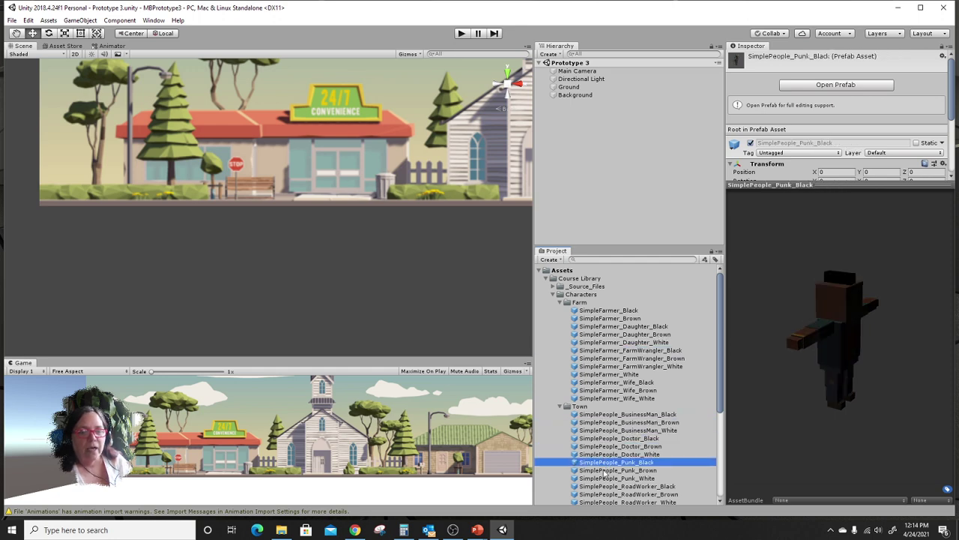
{"action": "scroll", "coordinate": [604, 473], "scroll_direction": "down", "scroll_amount": 1}
{"action": "left_click", "coordinate": [605, 464]}
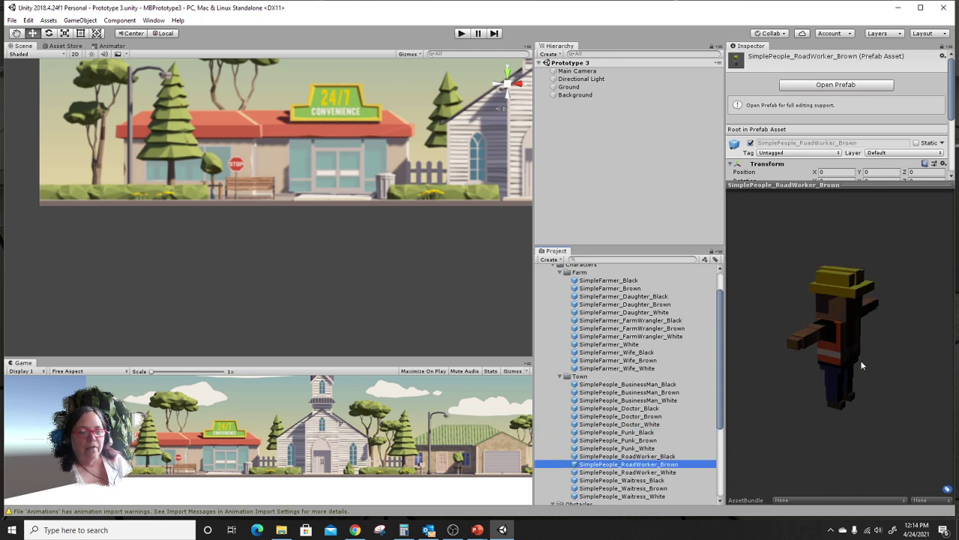
{"action": "left_click", "coordinate": [626, 473]}
{"action": "left_click", "coordinate": [602, 480]}
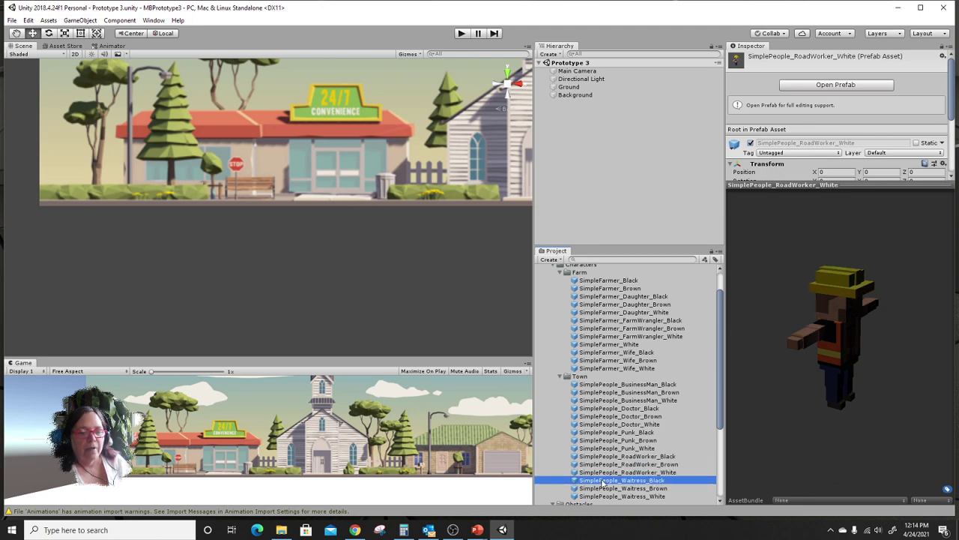
{"action": "left_click", "coordinate": [605, 488]}
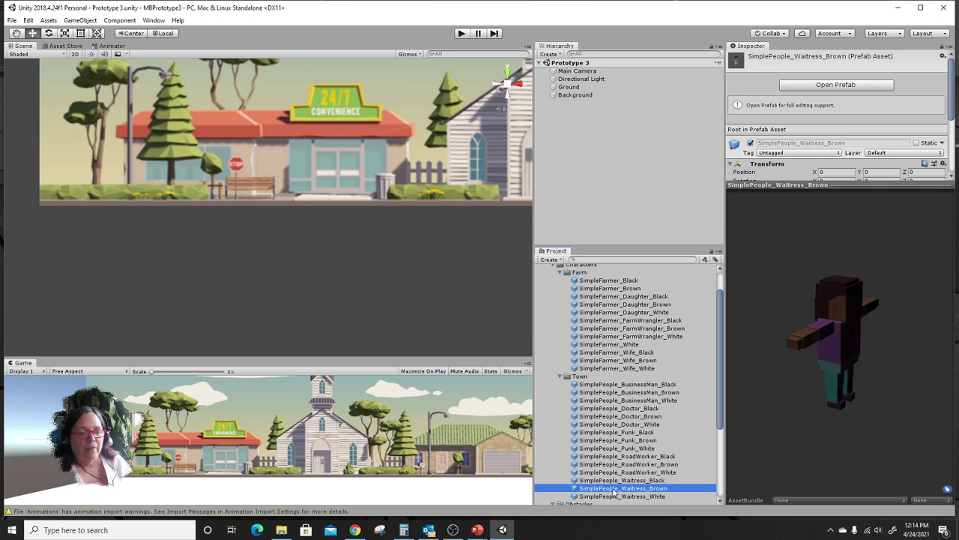
{"action": "left_click_drag", "start_coordinate": [610, 492], "coordinate": [244, 180]}
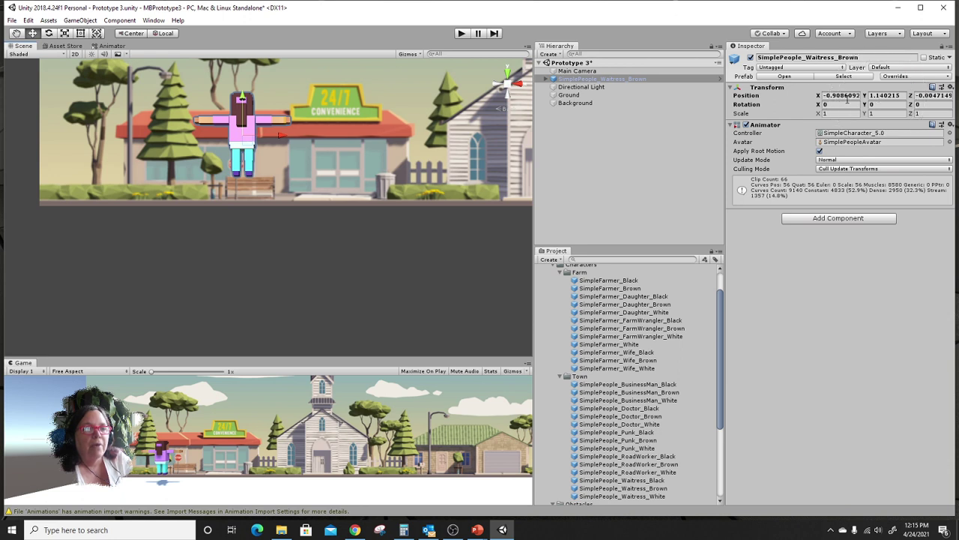
Set SimplePeople_Waitress_Brown's Position X, Y and Z each to 0 in the Transform.
{"action": "left_click", "coordinate": [845, 96]}
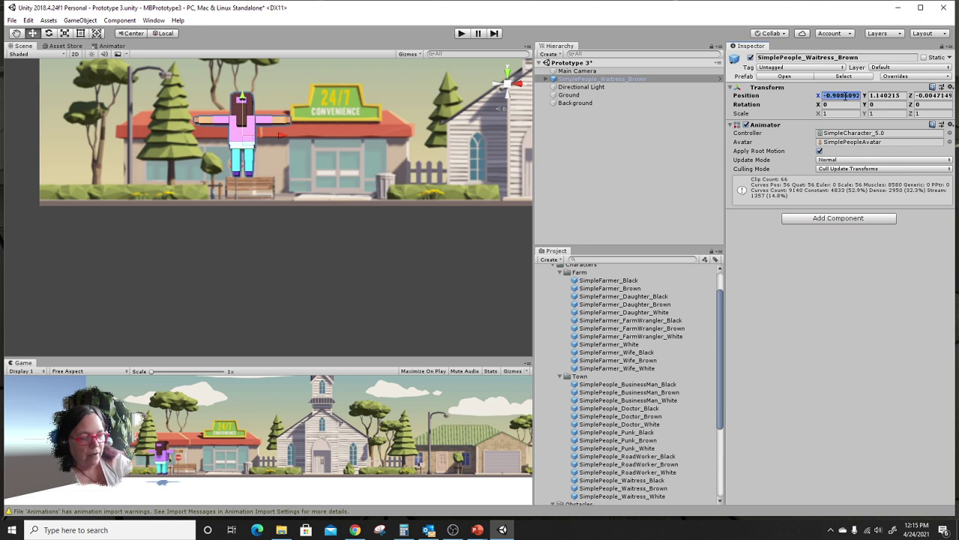
{"action": "type", "text": "0"}
{"action": "left_click", "coordinate": [892, 96]}
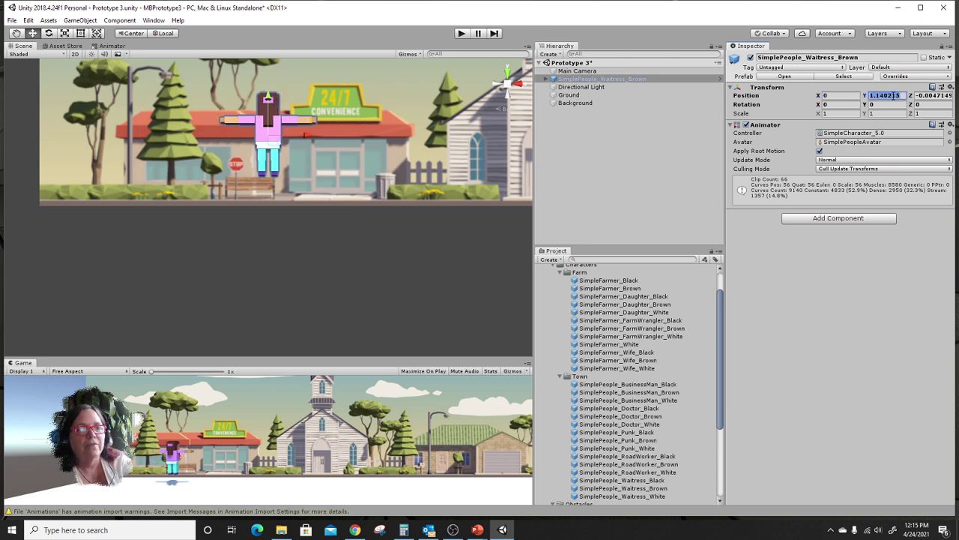
{"action": "type", "text": "0"}
{"action": "left_click", "coordinate": [947, 96]}
{"action": "type", "text": "0"}
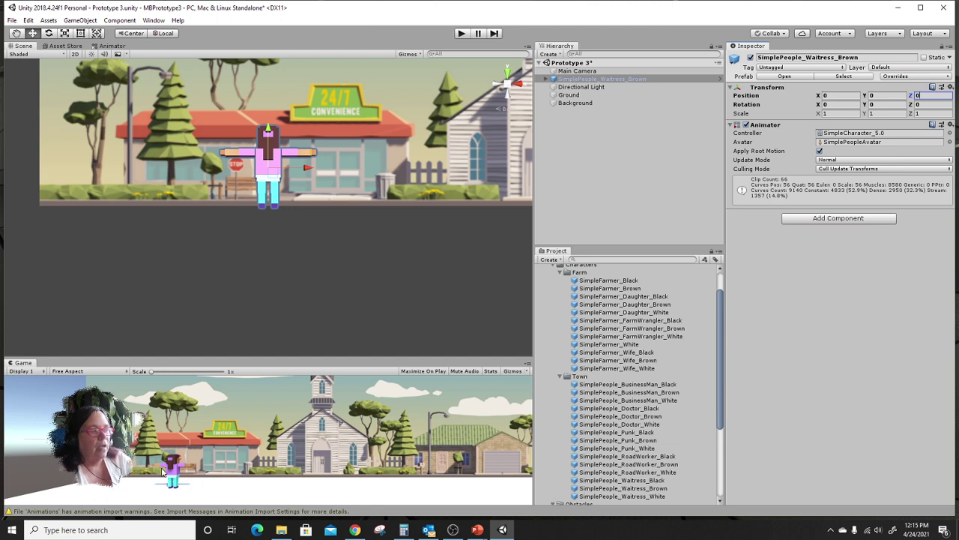
Try Rotation X 90, revert it to 0, then set the waitress's Rotation Y to 90.
{"action": "left_click", "coordinate": [835, 105]}
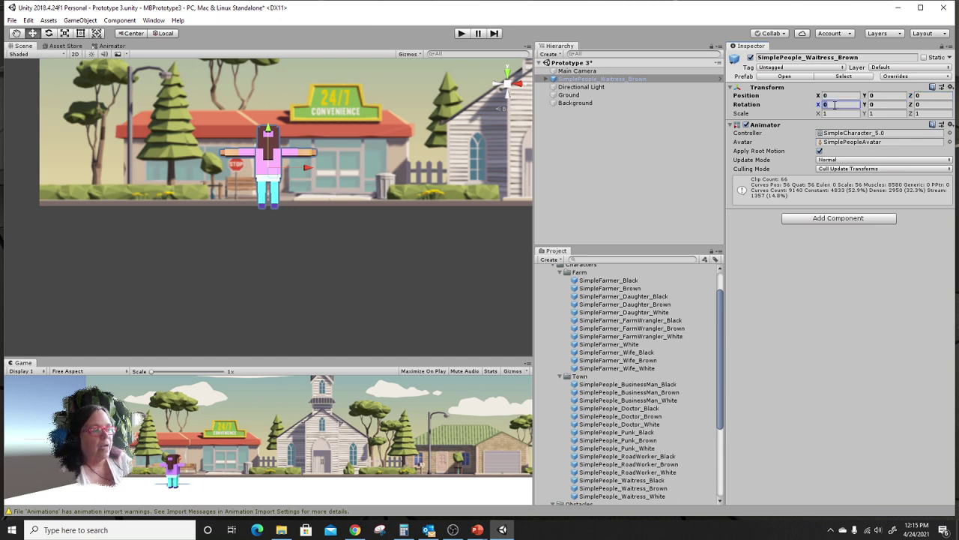
{"action": "key", "text": "ctrl"}
{"action": "key", "text": "ctrl"}
{"action": "key", "text": "ctrl"}
{"action": "key", "text": "ctrl"}
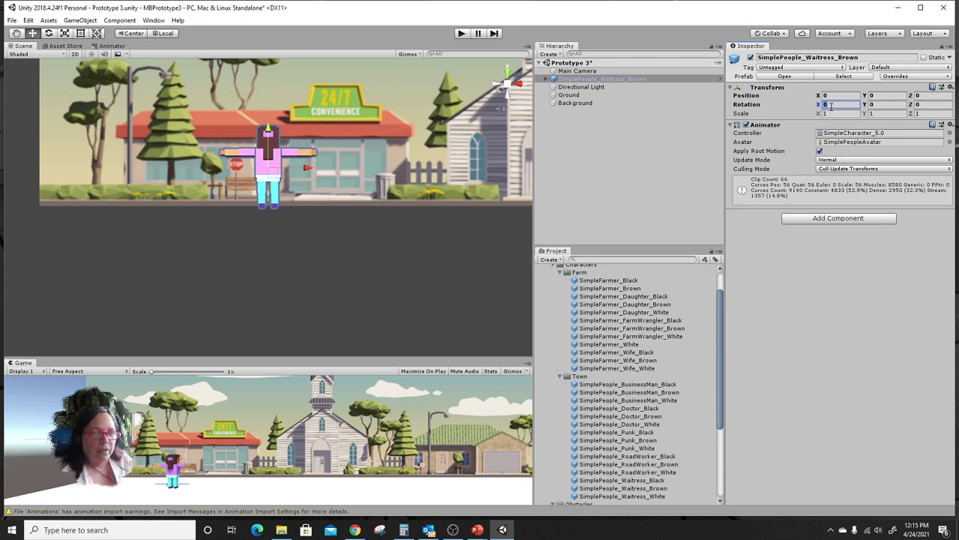
{"action": "type", "text": "90"}
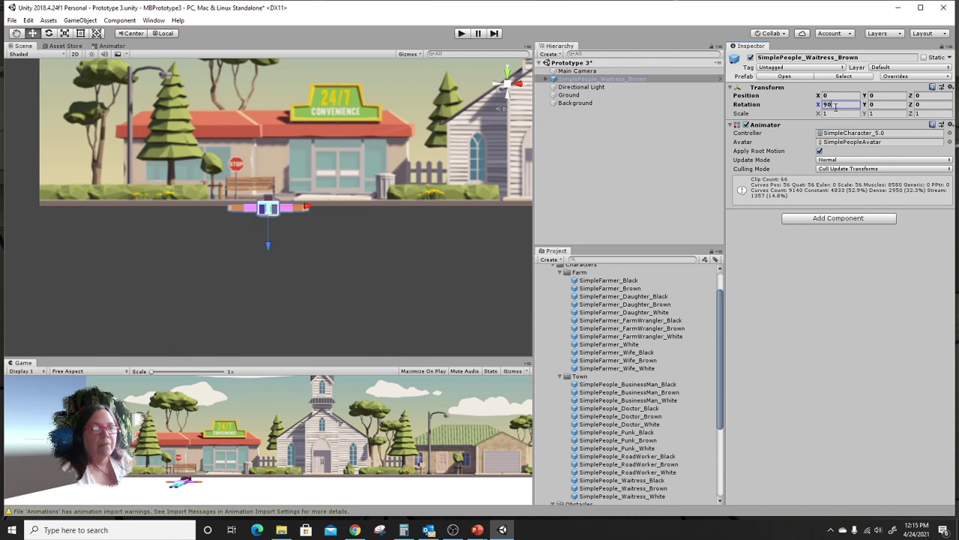
{"action": "left_click_drag", "start_coordinate": [832, 105], "coordinate": [820, 109]}
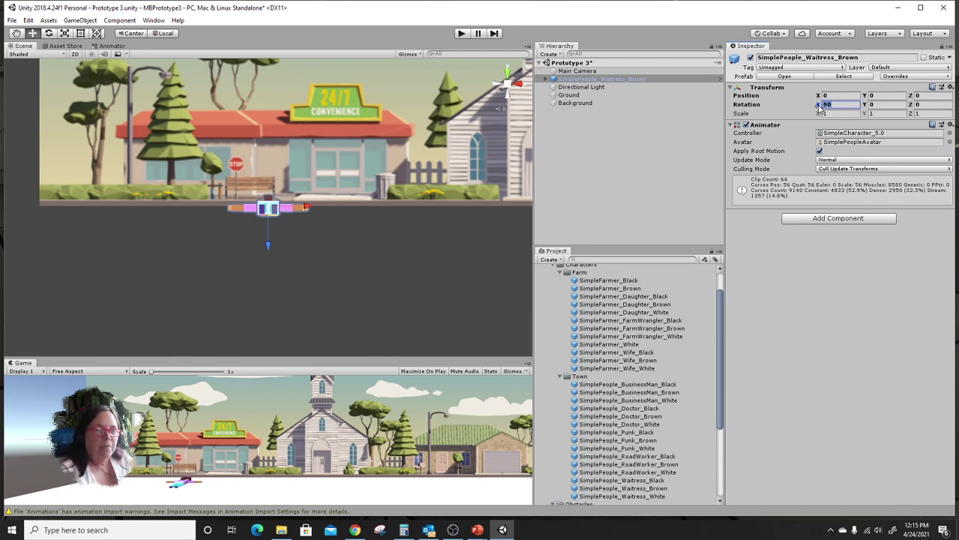
{"action": "type", "text": "0"}
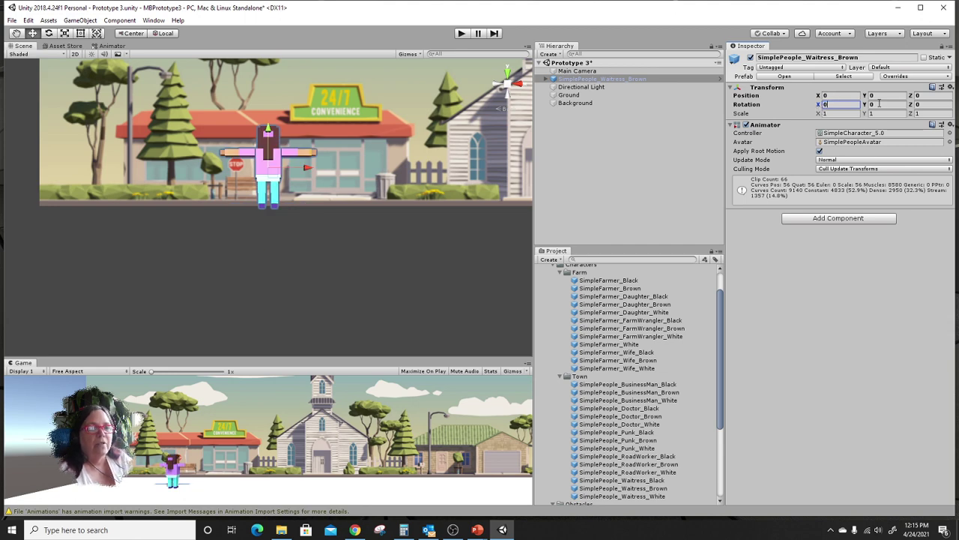
{"action": "left_click", "coordinate": [879, 104]}
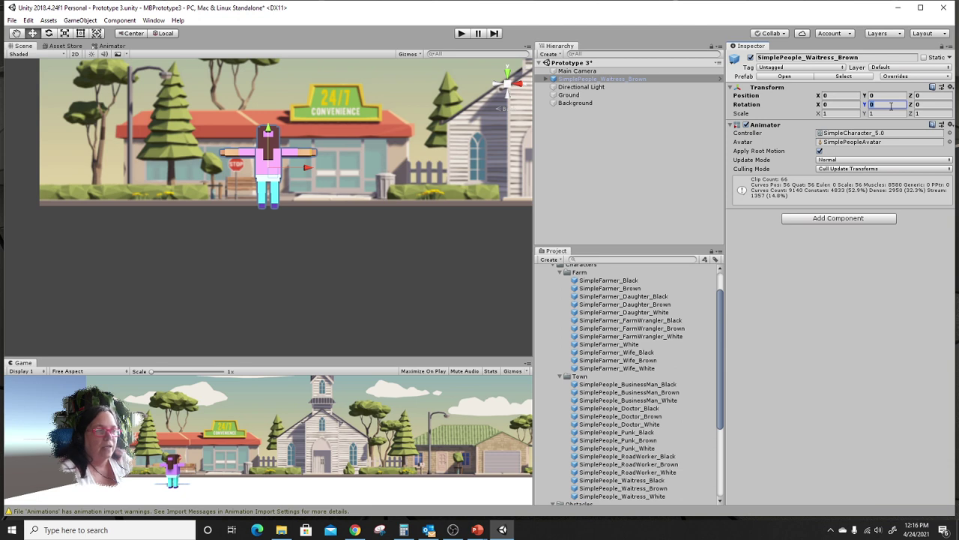
{"action": "type", "text": "90"}
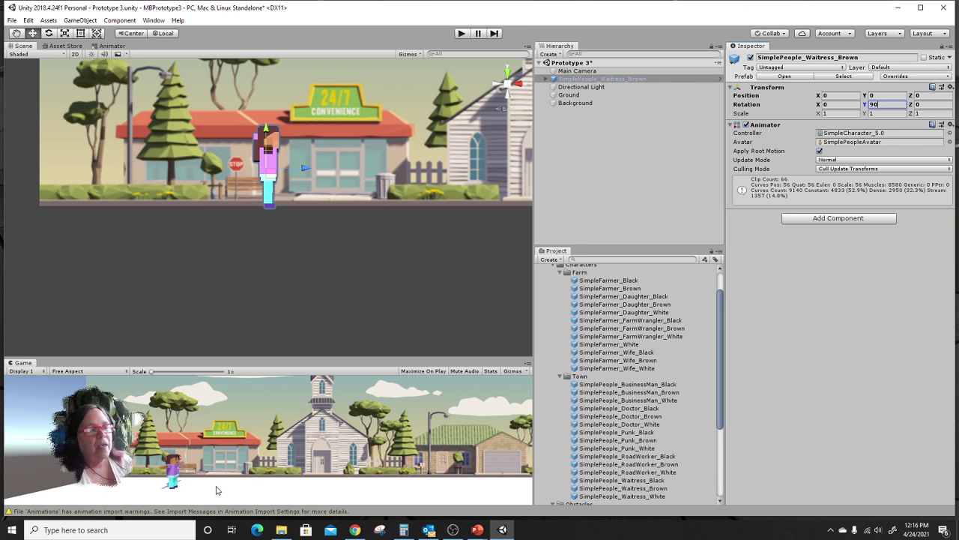
Collapse Characters and preview each Obstacles prefab from Barrel_01 through SM_Tree_Log_02.
{"action": "scroll", "coordinate": [557, 378], "scroll_direction": "up", "scroll_amount": 2}
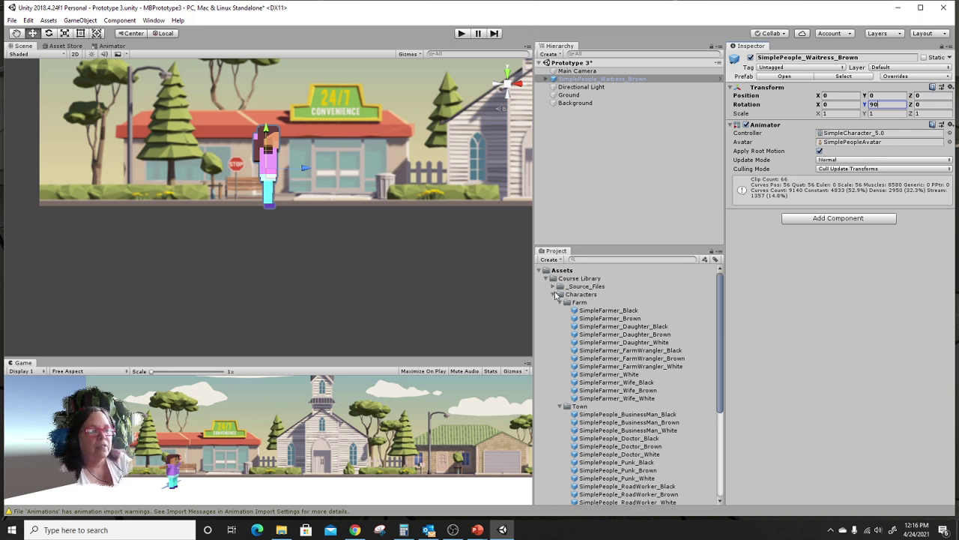
{"action": "left_click", "coordinate": [554, 294]}
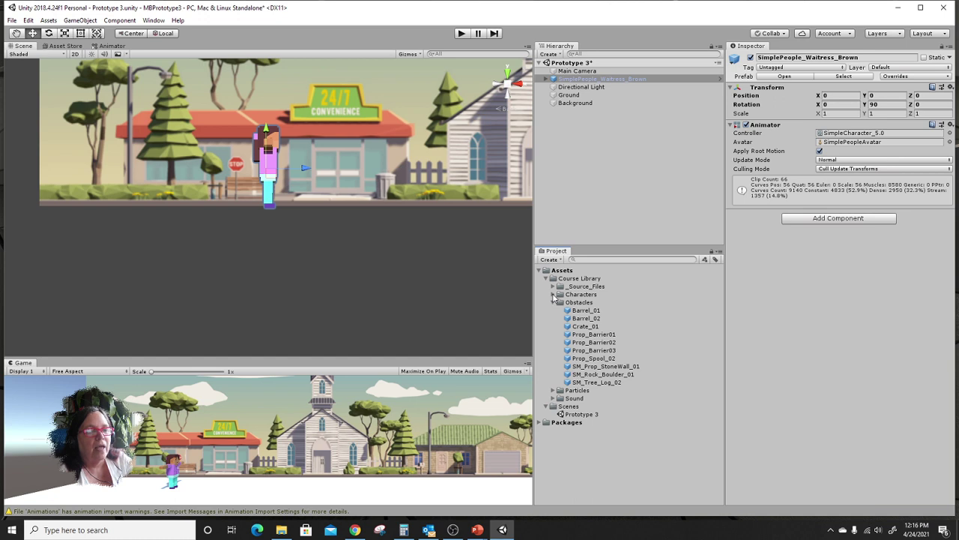
{"action": "left_click", "coordinate": [589, 312]}
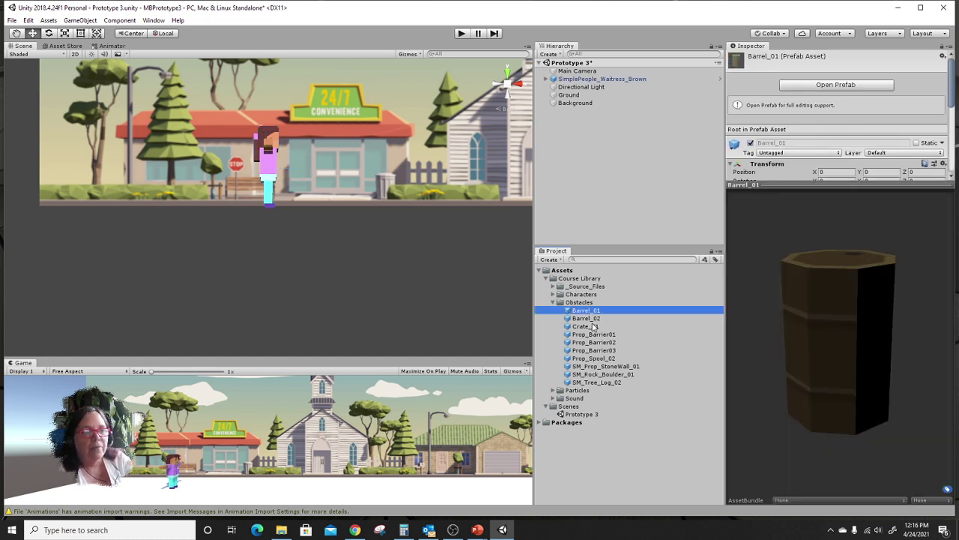
{"action": "left_click", "coordinate": [592, 319]}
{"action": "left_click", "coordinate": [593, 326]}
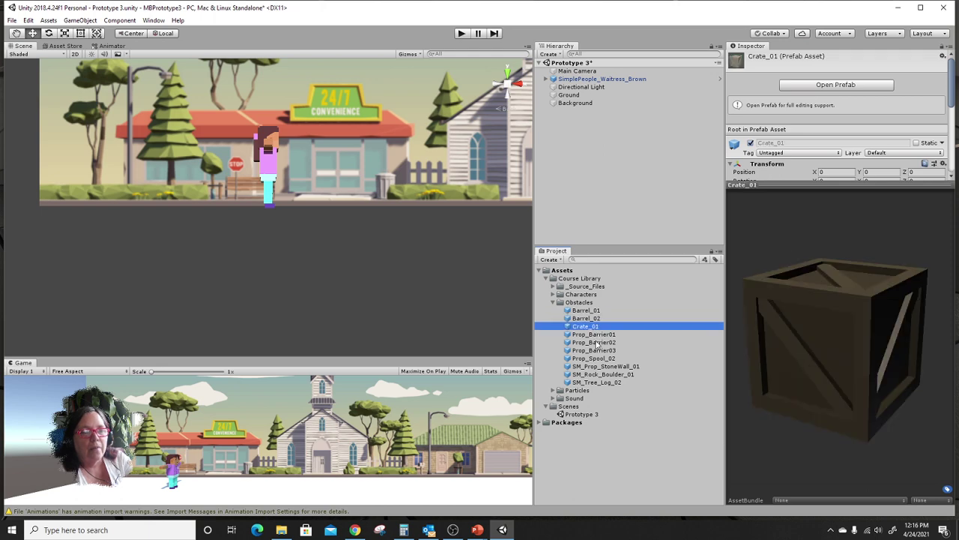
{"action": "left_click", "coordinate": [595, 335]}
{"action": "left_click", "coordinate": [596, 343]}
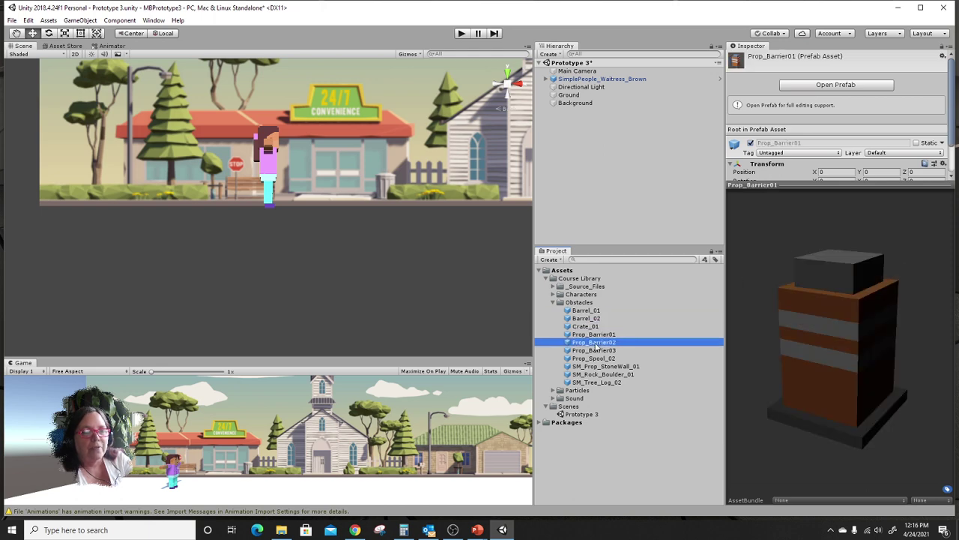
{"action": "left_click", "coordinate": [596, 350]}
{"action": "left_click", "coordinate": [597, 359]}
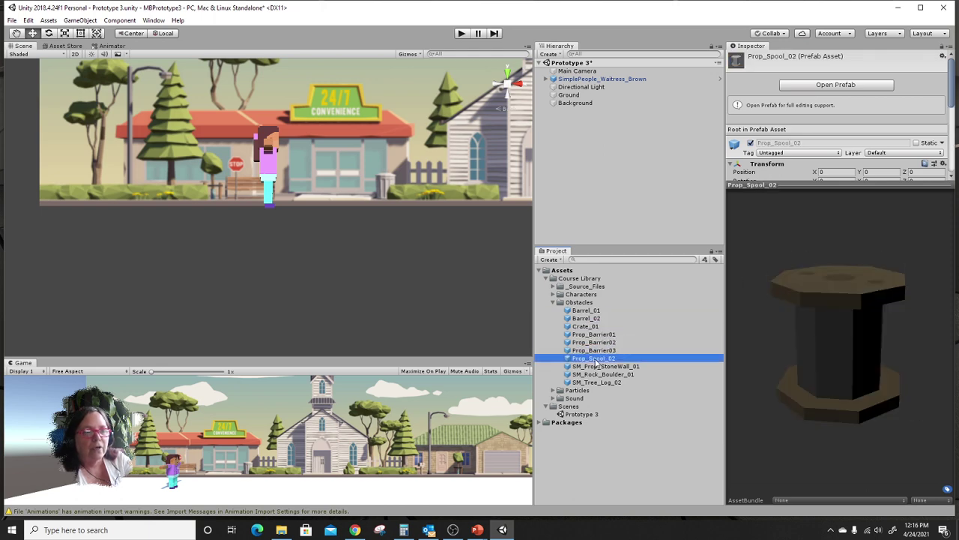
{"action": "left_click", "coordinate": [596, 366]}
{"action": "left_click", "coordinate": [596, 374]}
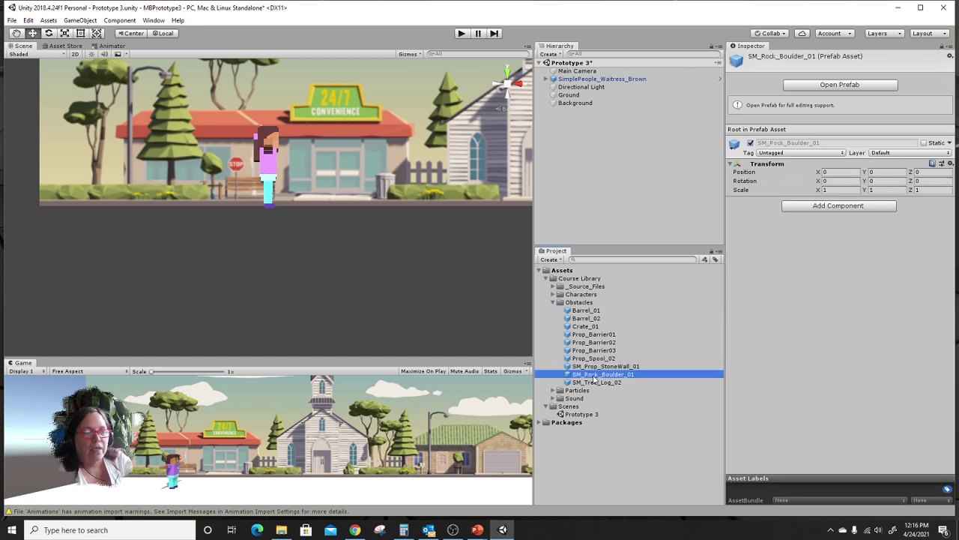
{"action": "left_click", "coordinate": [596, 383]}
Compare Prop_Spool_02 and the three Prop_Barrier prefabs, settling on the Prop_Barrier03 fence.
{"action": "left_click", "coordinate": [595, 359]}
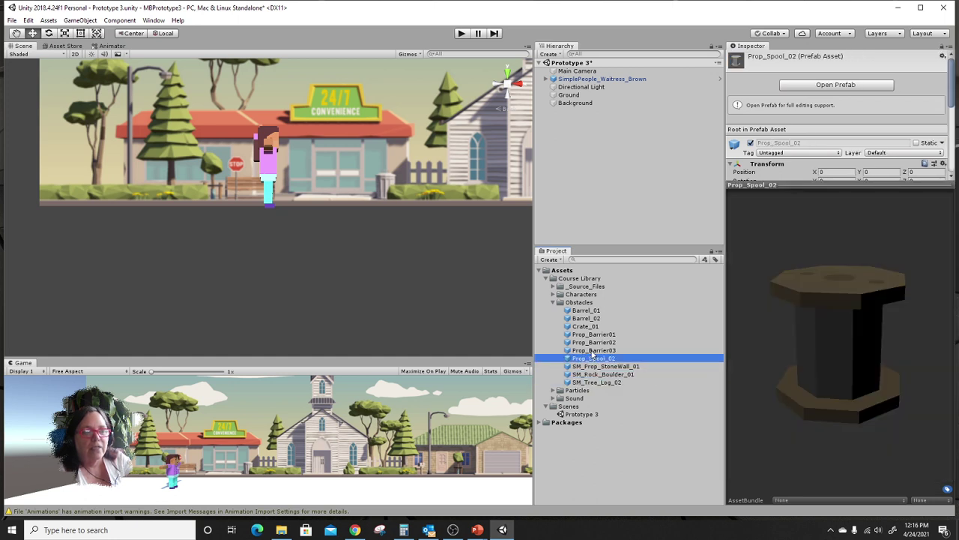
{"action": "left_click", "coordinate": [593, 350]}
{"action": "left_click", "coordinate": [593, 341]}
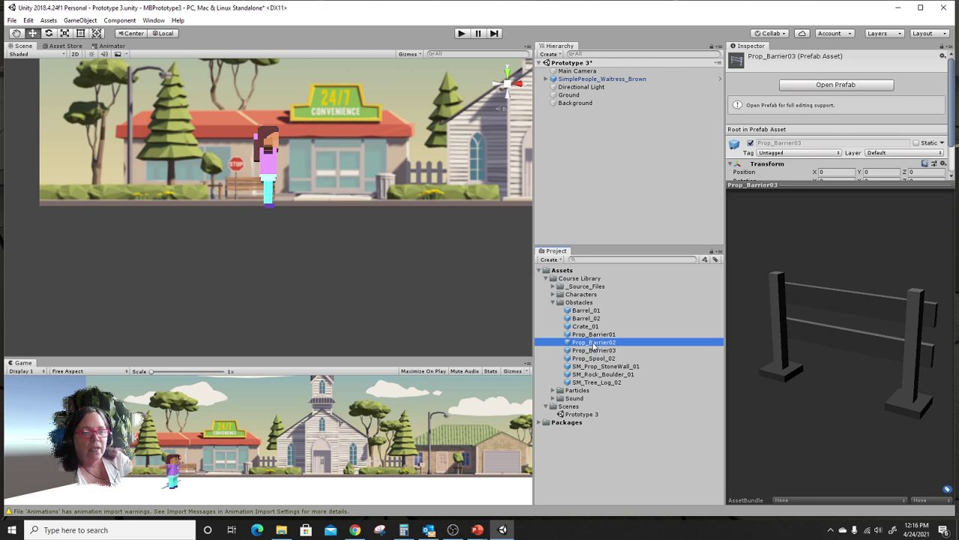
{"action": "left_click", "coordinate": [594, 335]}
{"action": "left_click", "coordinate": [595, 350]}
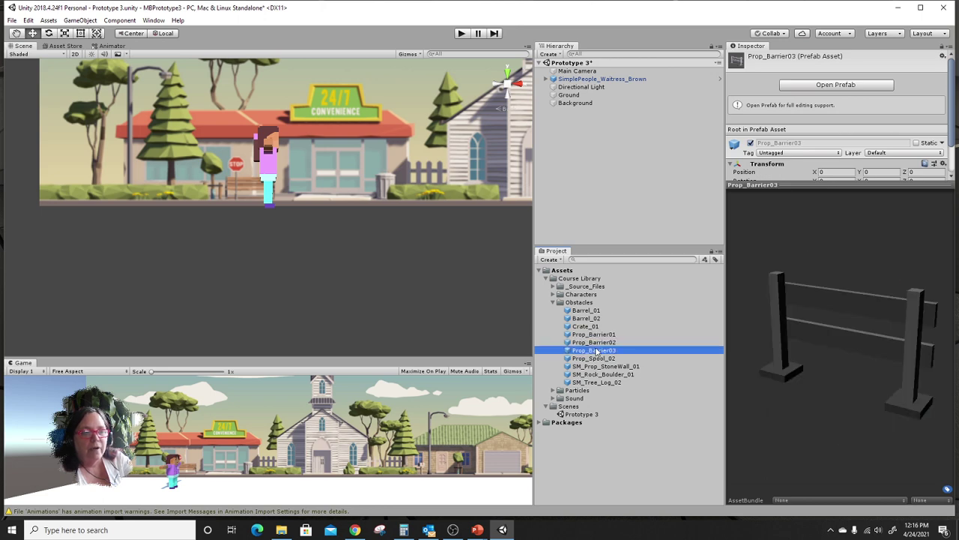
{"action": "left_click", "coordinate": [594, 342]}
{"action": "left_click", "coordinate": [596, 350]}
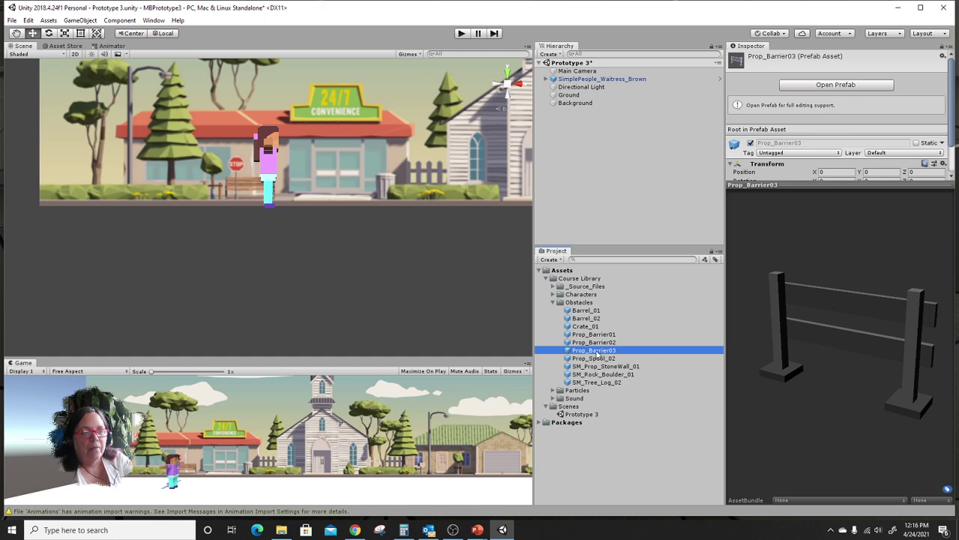
Drag Prop_Barrier03 into the scene and set its Position to 0, 0, 0.
{"action": "left_click_drag", "start_coordinate": [597, 354], "coordinate": [440, 179]}
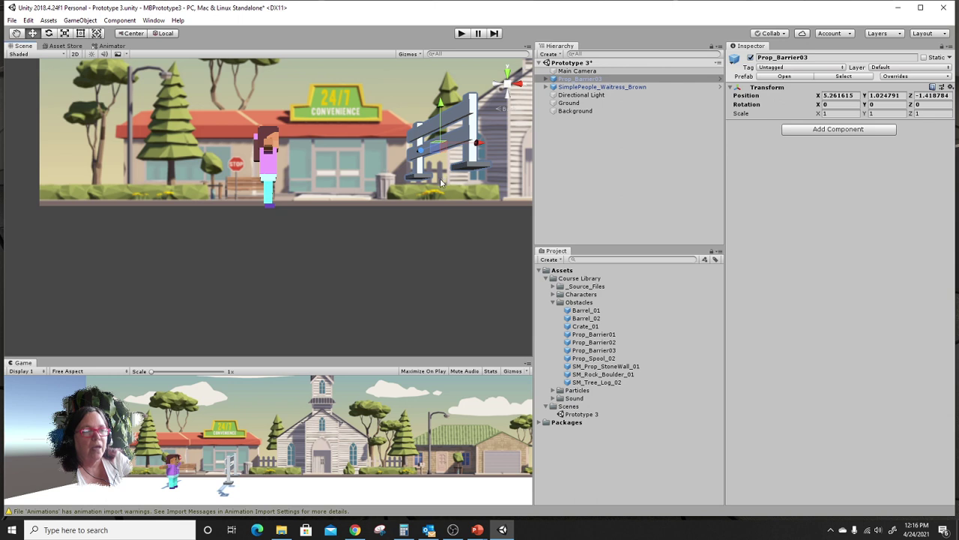
{"action": "left_click", "coordinate": [855, 97]}
{"action": "left_click", "coordinate": [855, 95]}
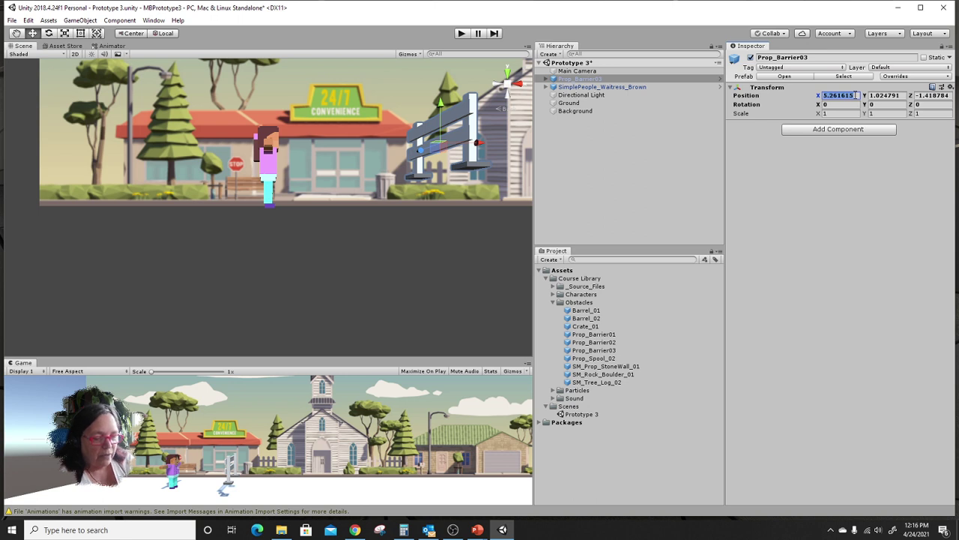
{"action": "type", "text": "0"}
{"action": "left_click", "coordinate": [882, 96]}
{"action": "type", "text": "0"}
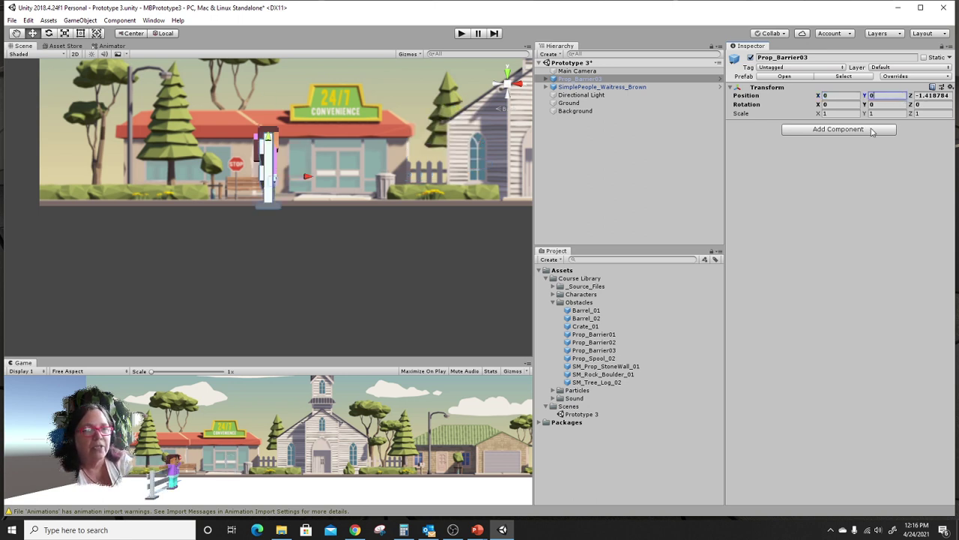
{"action": "left_click", "coordinate": [948, 96]}
{"action": "type", "text": "0"}
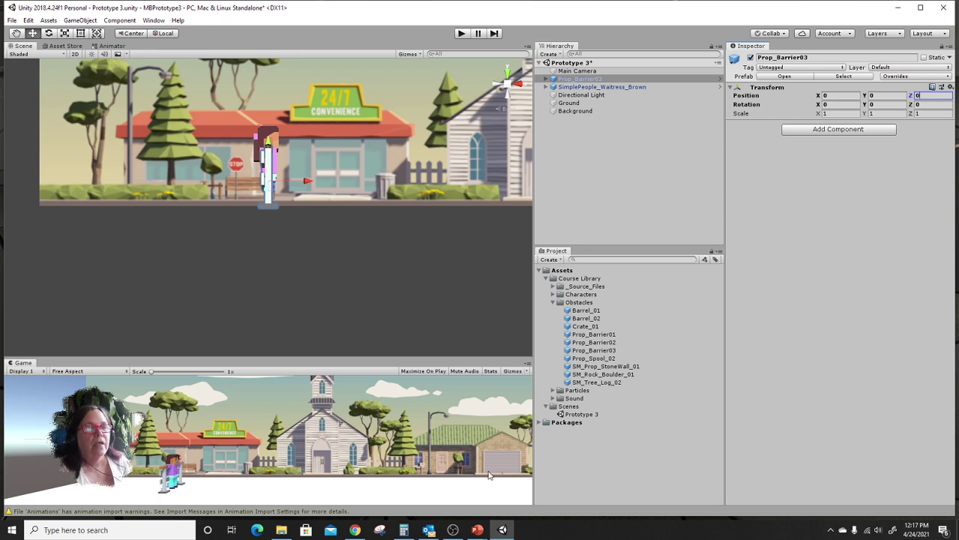
Change the barrier's Position X to 25.
{"action": "left_click", "coordinate": [830, 95]}
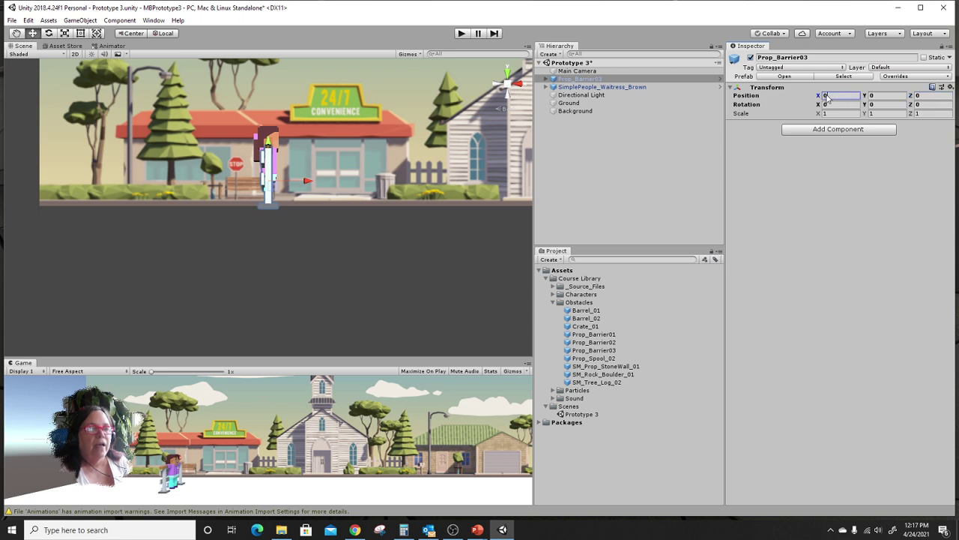
{"action": "type", "text": "25"}
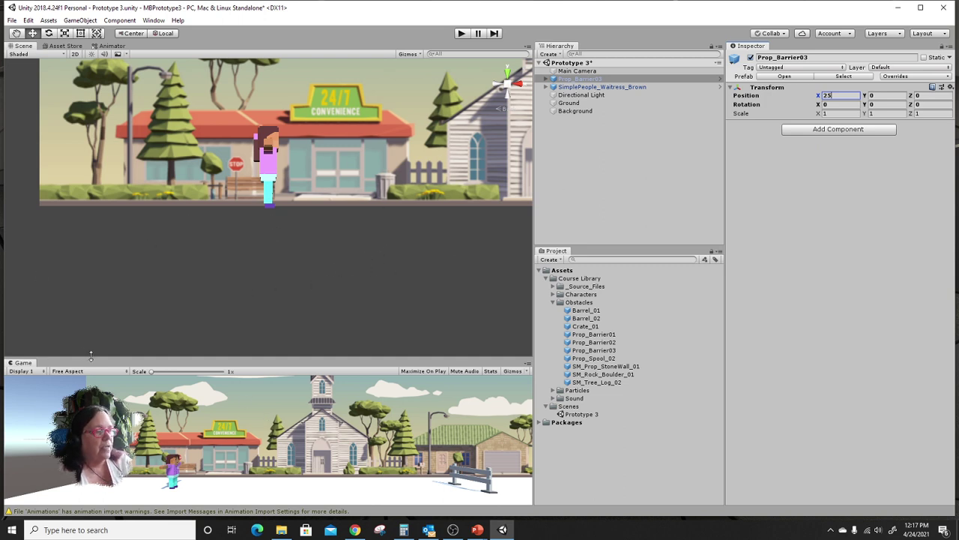
{"action": "key", "text": "alt+Tab"}
{"action": "key", "text": "alt+Tab"}
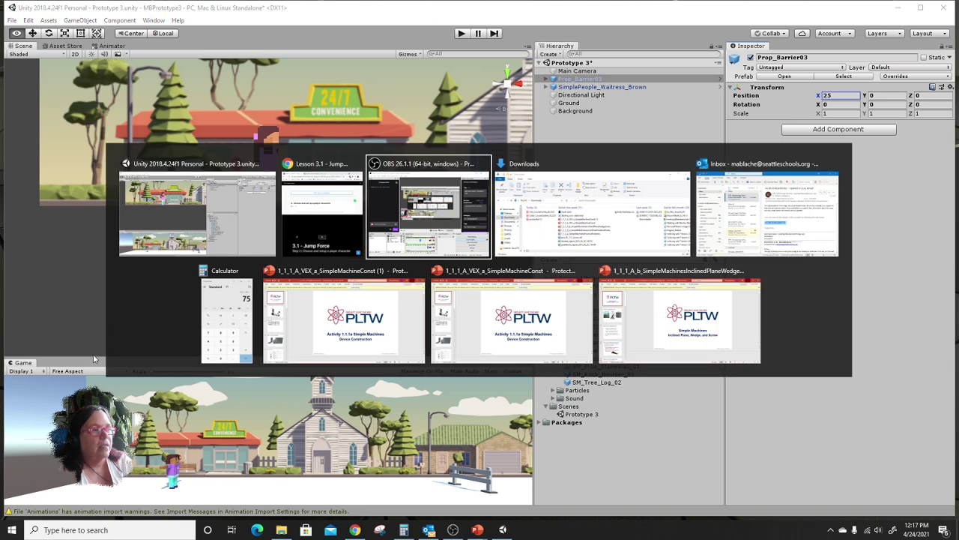
Scroll the Lesson 3.1 page to Step 2's player-character setup, then drag Chrome aside to uncover Unity.
{"action": "left_click", "coordinate": [319, 217]}
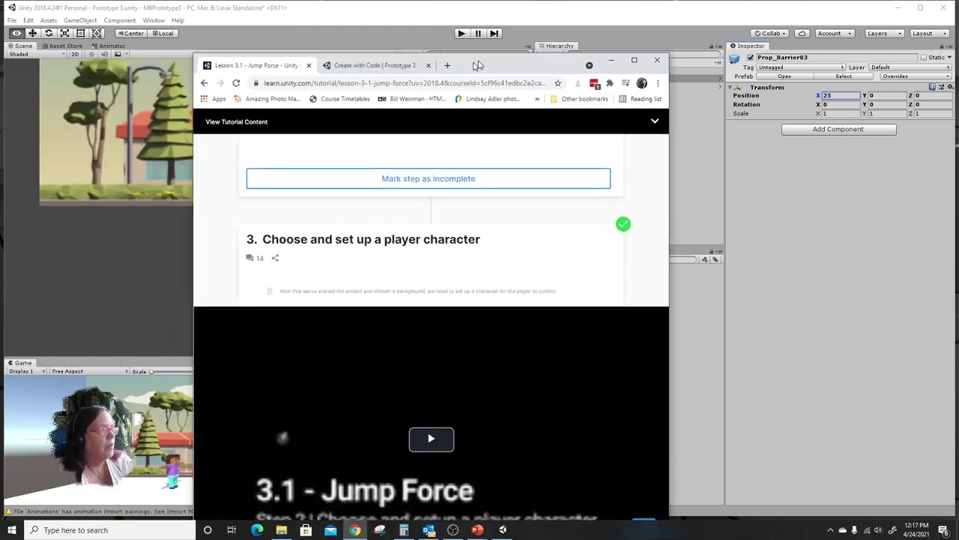
{"action": "scroll", "coordinate": [607, 284], "scroll_direction": "down", "scroll_amount": 3}
{"action": "scroll", "coordinate": [607, 283], "scroll_direction": "up", "scroll_amount": 5}
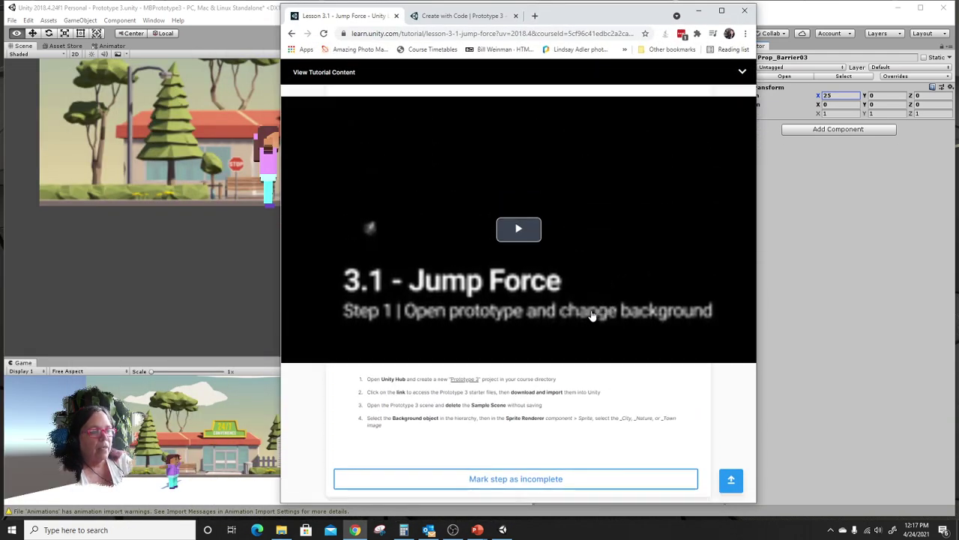
{"action": "scroll", "coordinate": [592, 315], "scroll_direction": "down", "scroll_amount": 10}
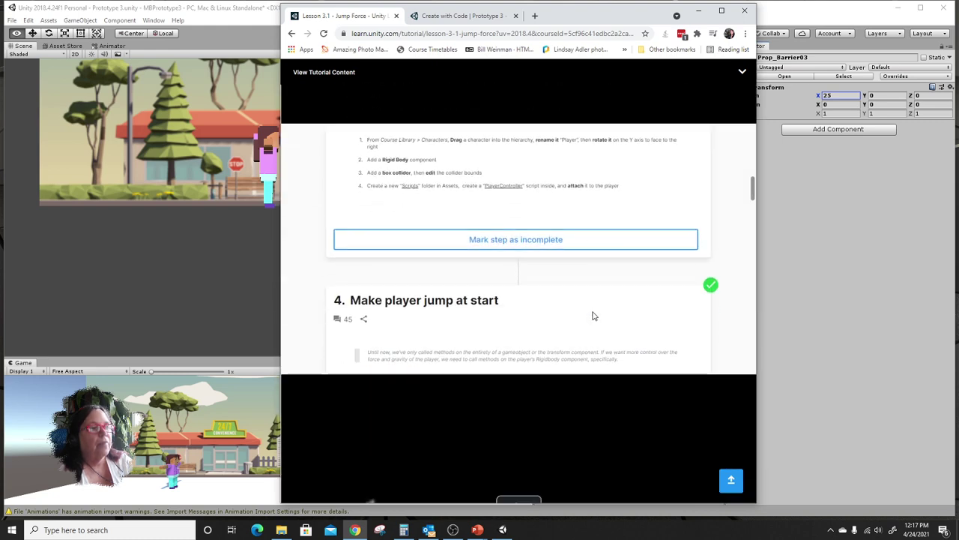
{"action": "scroll", "coordinate": [592, 315], "scroll_direction": "up", "scroll_amount": 2}
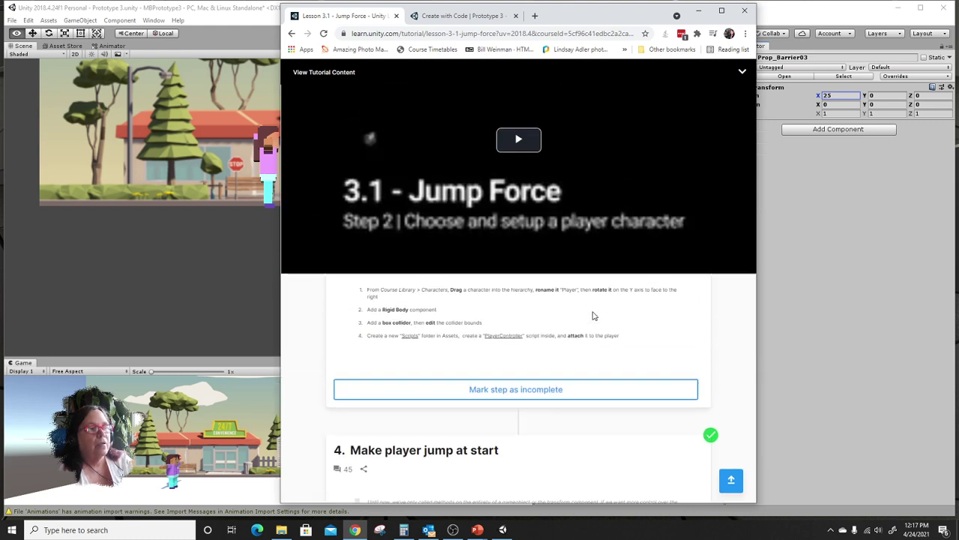
{"action": "scroll", "coordinate": [592, 316], "scroll_direction": "up", "scroll_amount": 6}
{"action": "scroll", "coordinate": [592, 315], "scroll_direction": "up", "scroll_amount": 10}
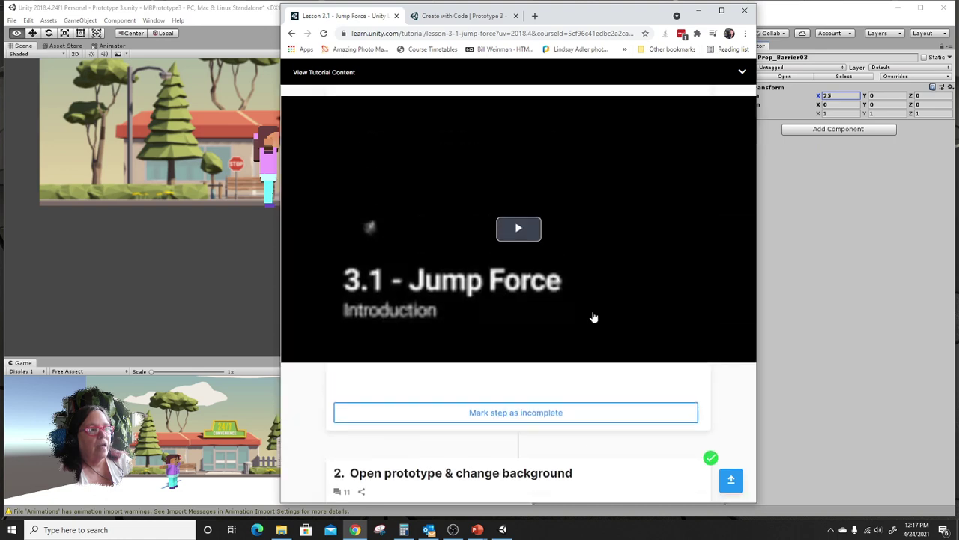
{"action": "scroll", "coordinate": [592, 316], "scroll_direction": "down", "scroll_amount": 10}
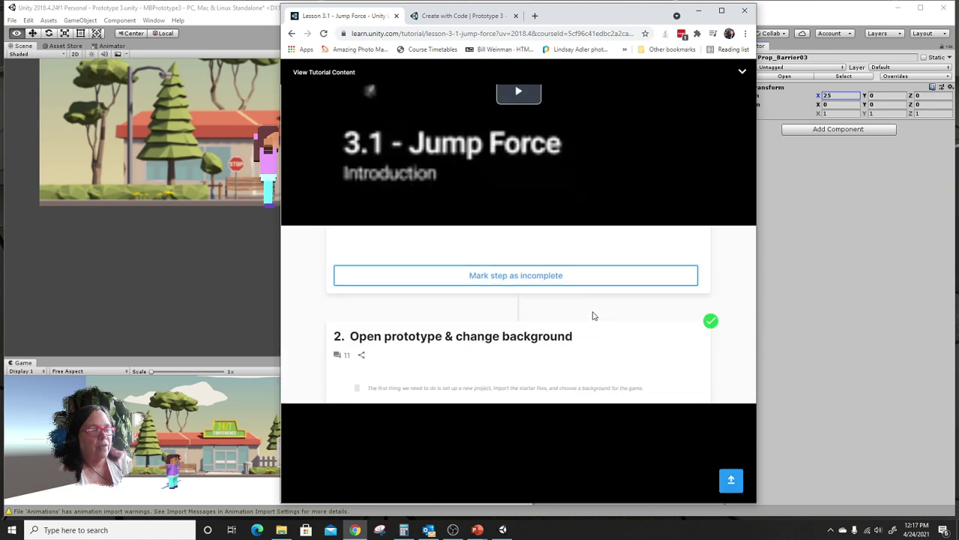
{"action": "scroll", "coordinate": [592, 313], "scroll_direction": "down", "scroll_amount": 2}
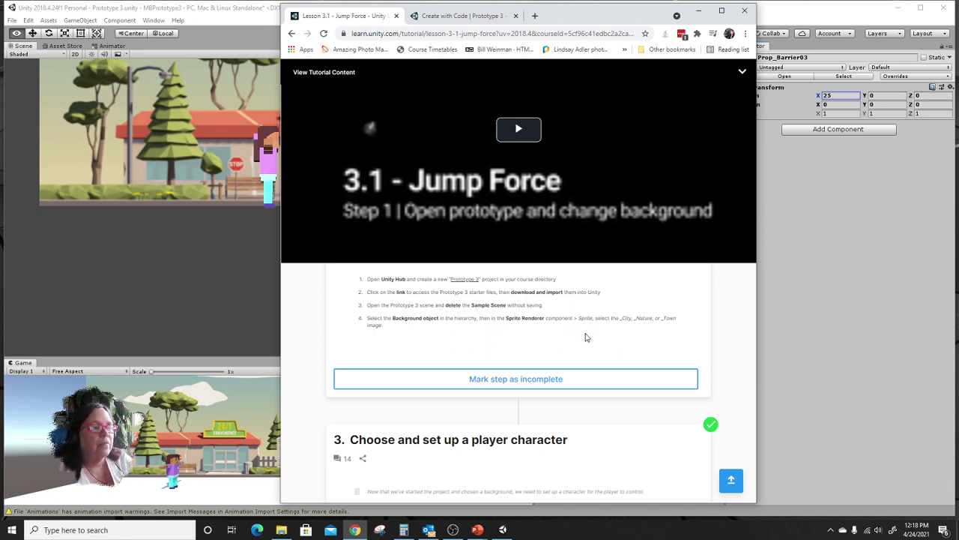
{"action": "scroll", "coordinate": [529, 300], "scroll_direction": "down", "scroll_amount": 3}
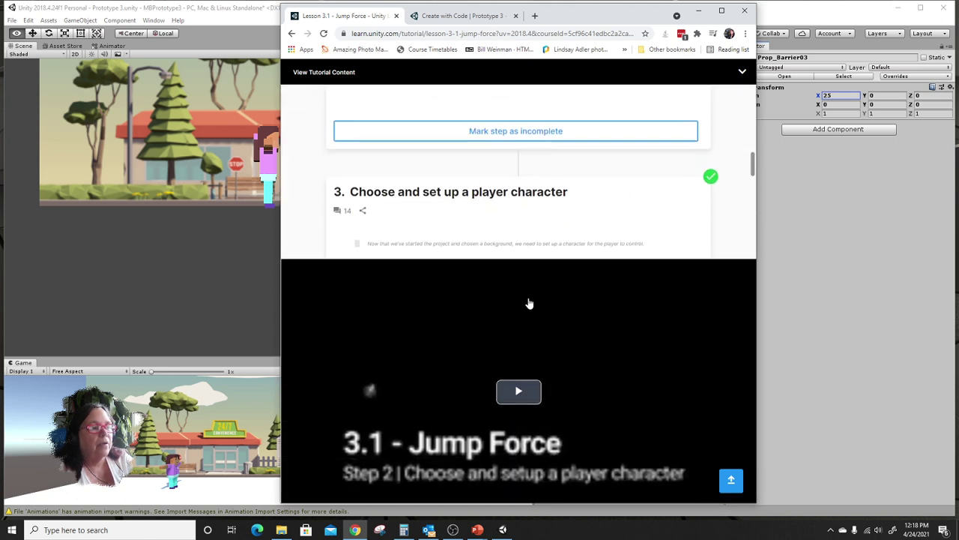
{"action": "scroll", "coordinate": [529, 303], "scroll_direction": "down", "scroll_amount": 3}
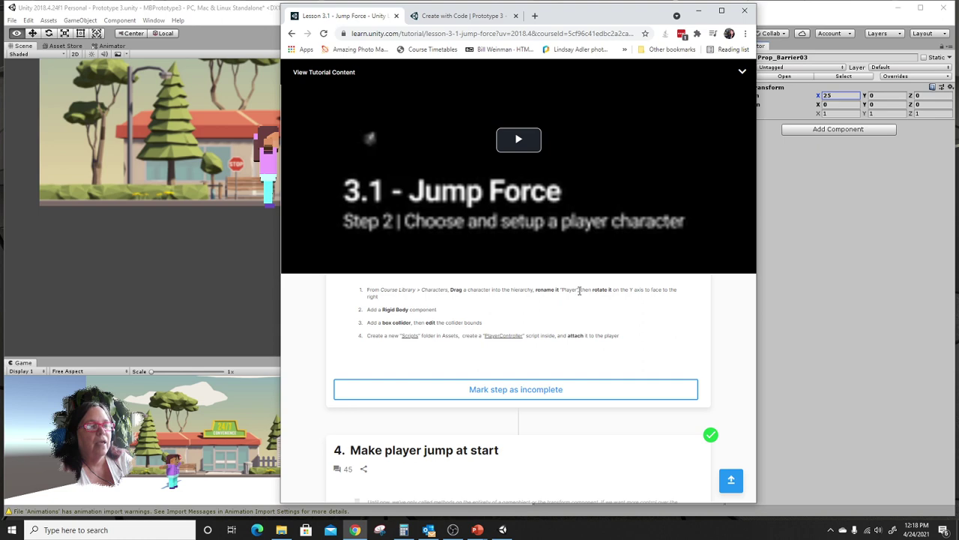
{"action": "left_click_drag", "start_coordinate": [574, 17], "coordinate": [0, 40]}
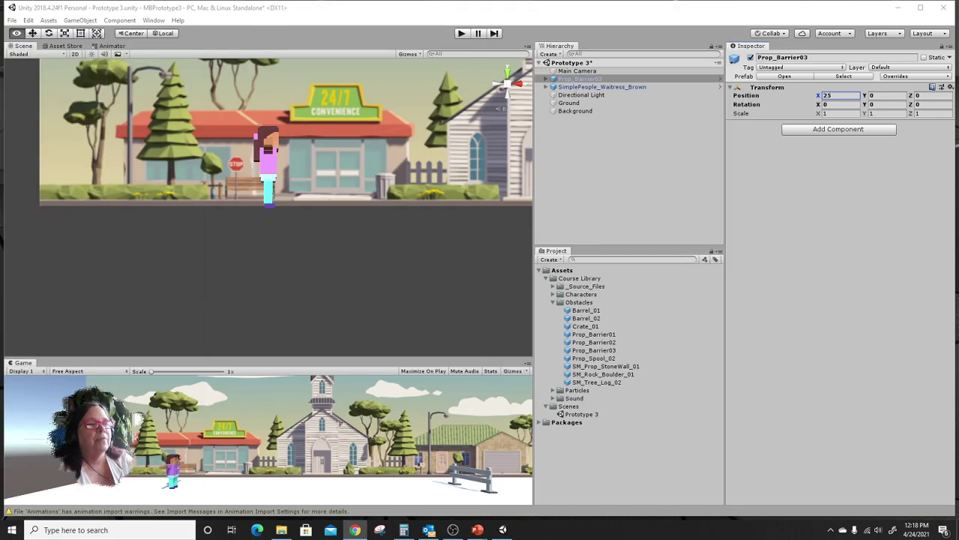
Rename SimplePeople_Waitress_Brown to 'Player' in the Inspector's name field.
{"action": "left_click", "coordinate": [595, 88]}
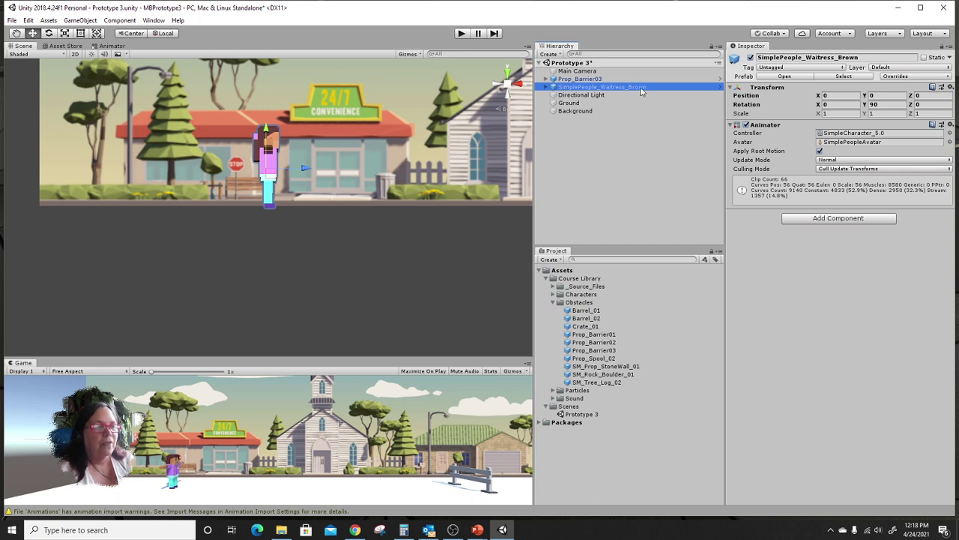
{"action": "left_click", "coordinate": [791, 57]}
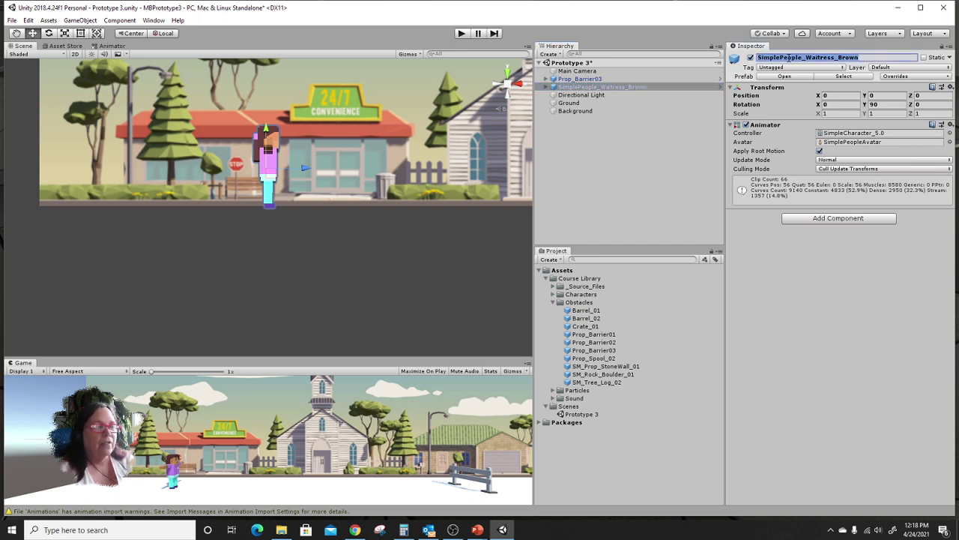
{"action": "key", "text": "BackSpace"}
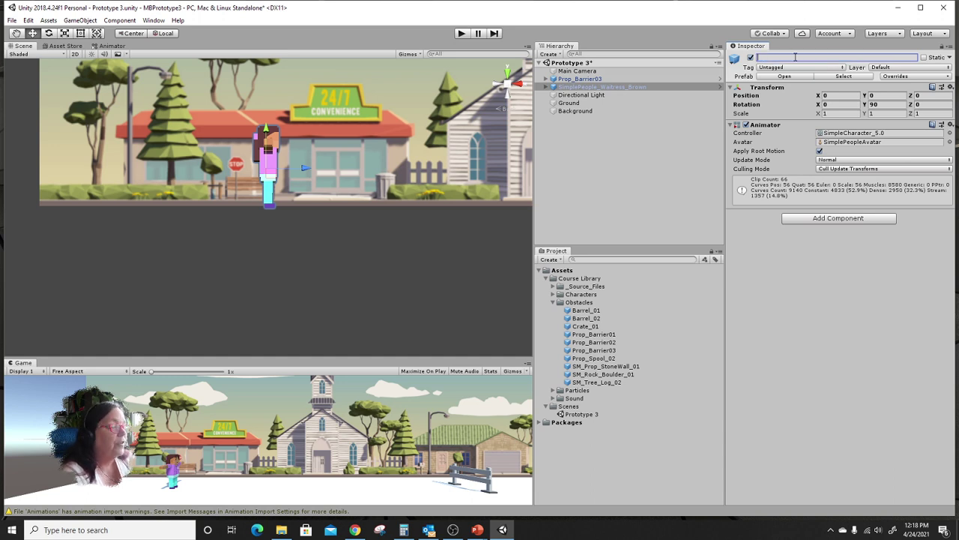
{"action": "type", "text": "P"}
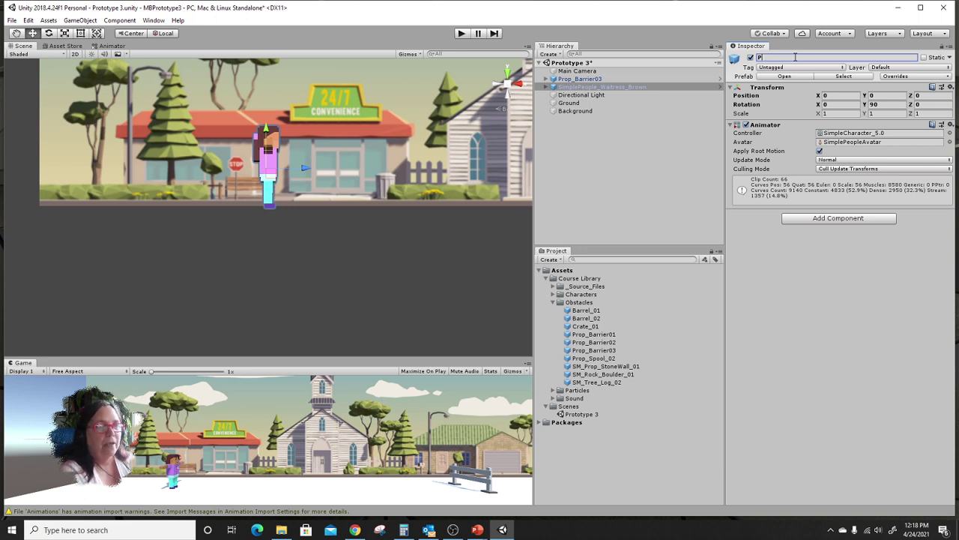
{"action": "type", "text": "layer"}
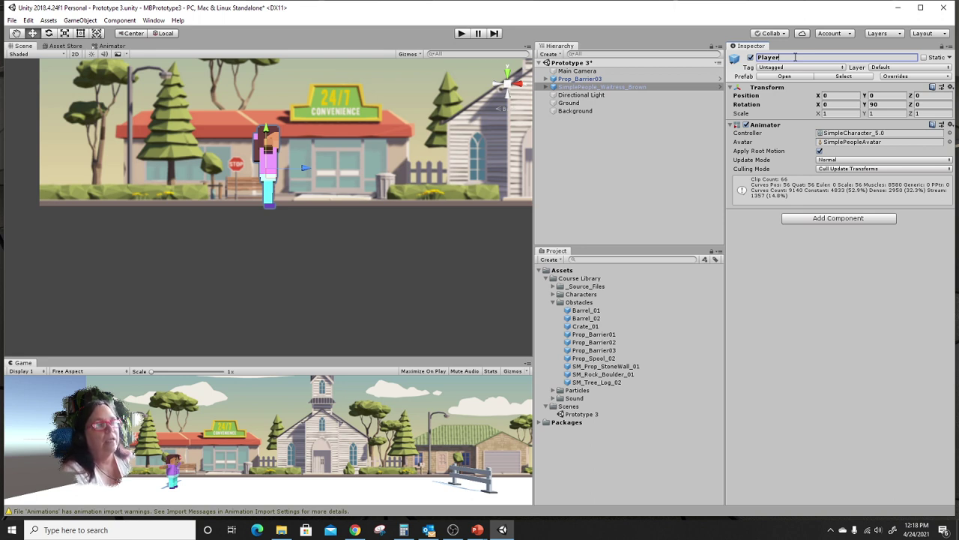
{"action": "left_click", "coordinate": [597, 79]}
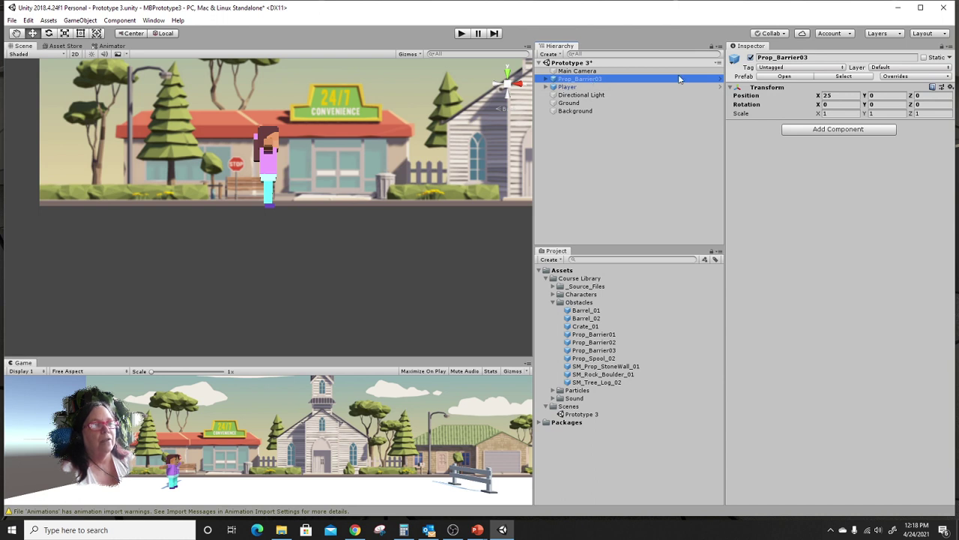
Rename the Prop_Barrier03 barrier to 'Obstacles' and bring up the Collab menu.
{"action": "left_click", "coordinate": [817, 57]}
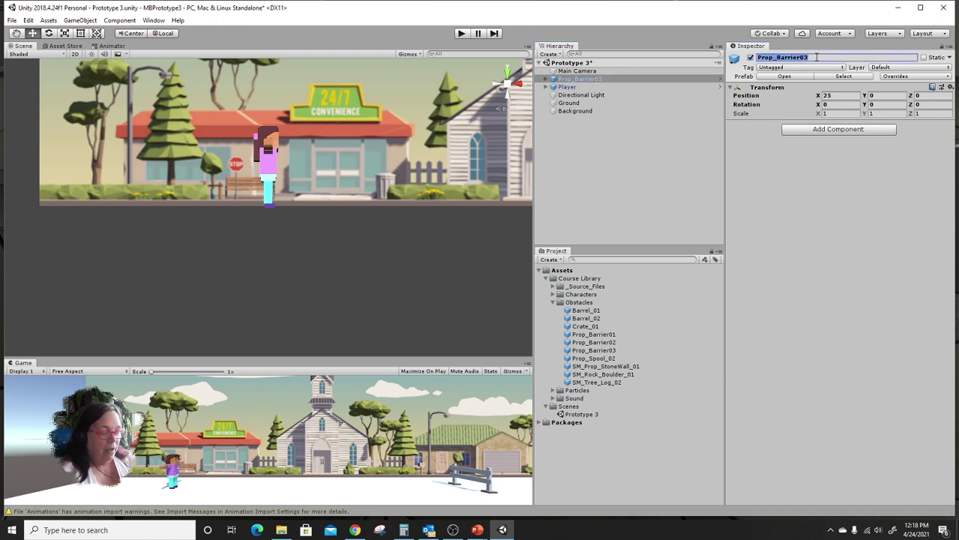
{"action": "type", "text": "O"}
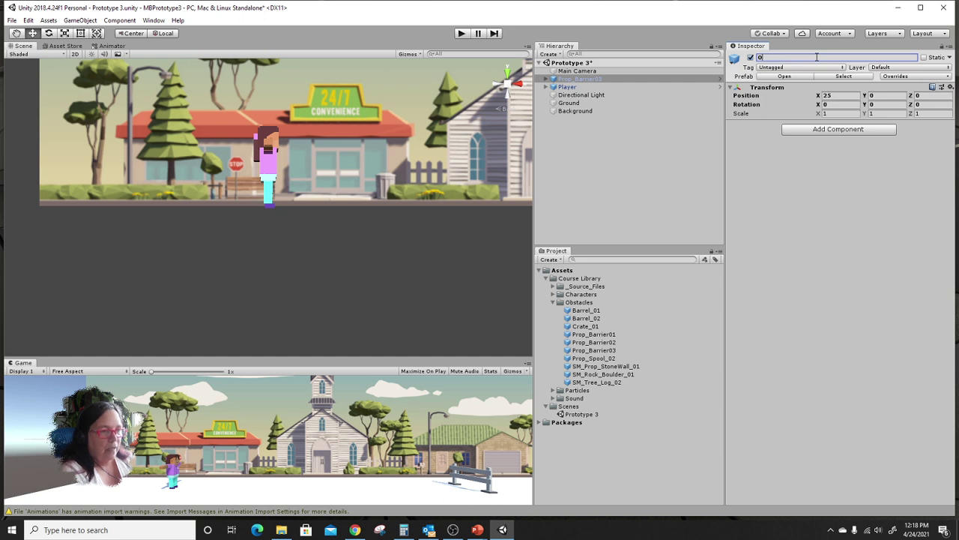
{"action": "type", "text": "b"}
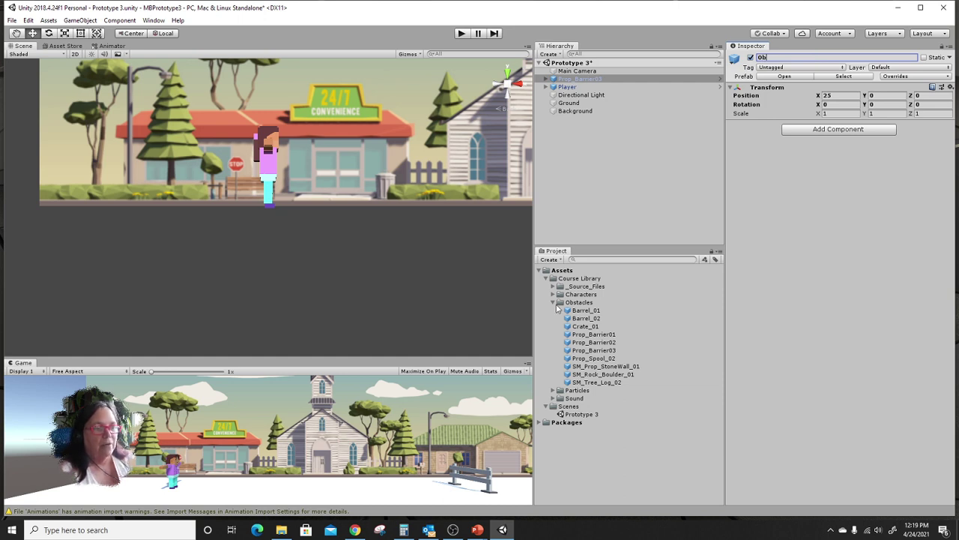
{"action": "key", "text": "ctrl"}
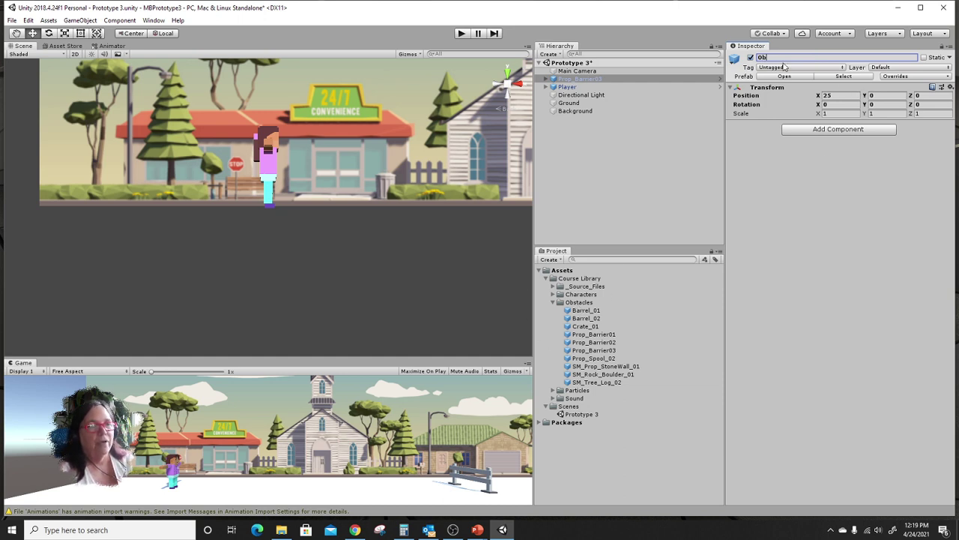
{"action": "type", "text": "stac"}
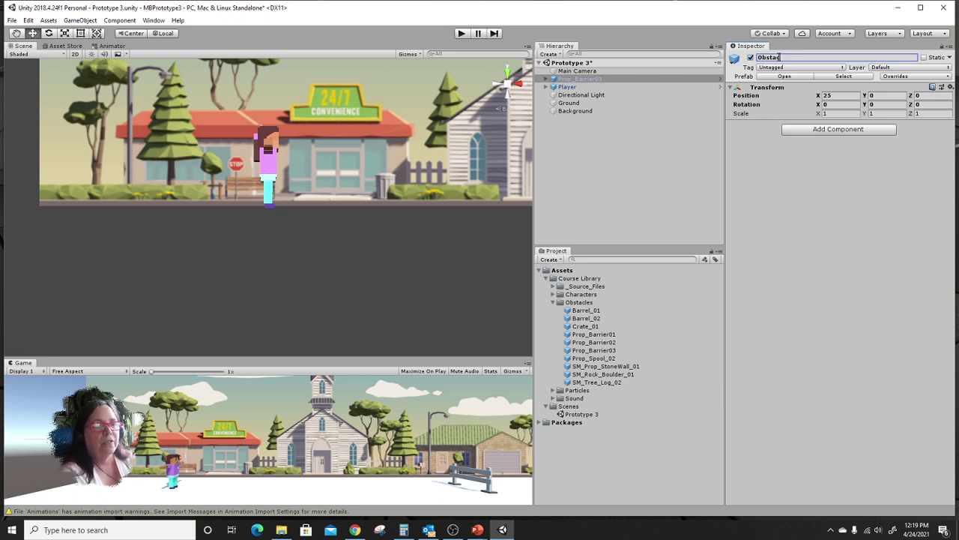
{"action": "type", "text": "les"}
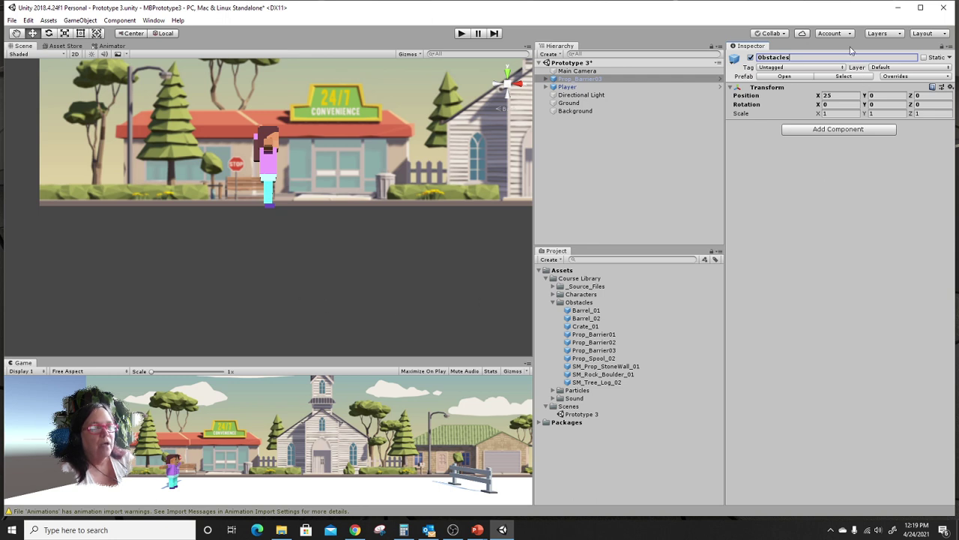
{"action": "left_click", "coordinate": [775, 34]}
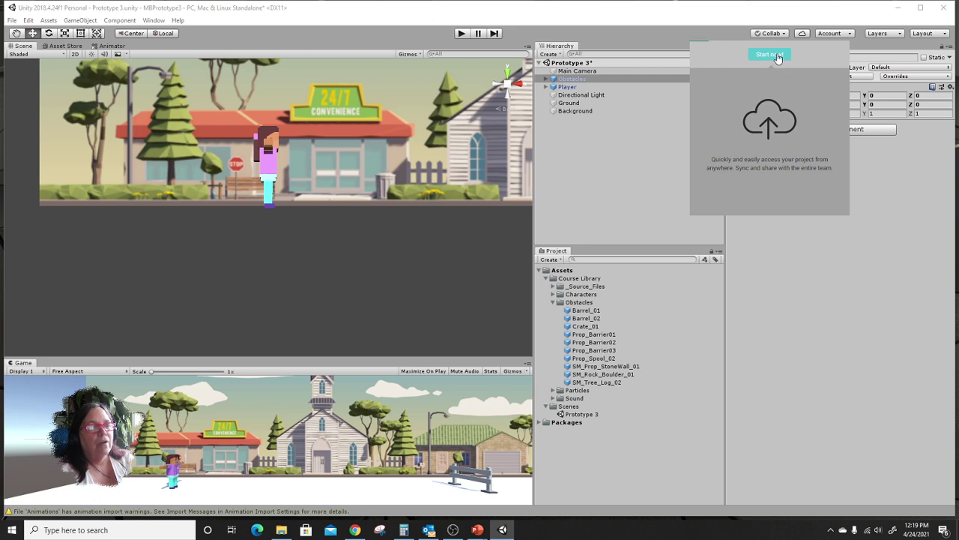
Turn on Collaborate, publish the project's 164 changes, and save the modified Prototype 3 scene.
{"action": "left_click", "coordinate": [769, 55]}
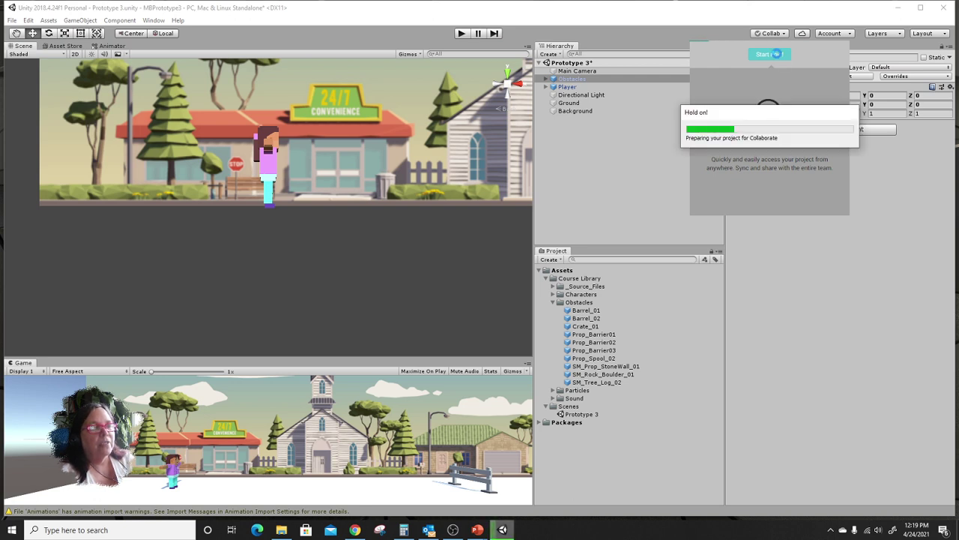
{"action": "left_click", "coordinate": [778, 56]}
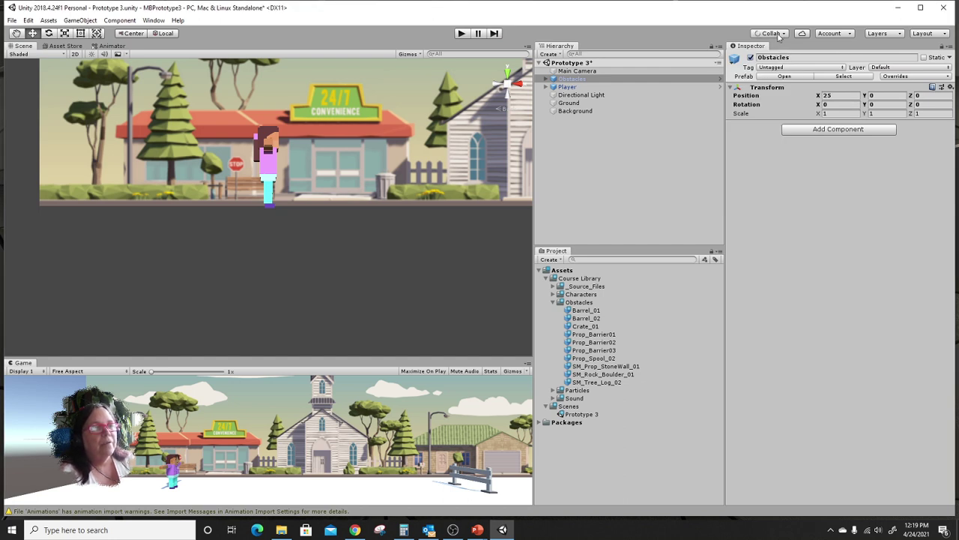
{"action": "left_click", "coordinate": [778, 34]}
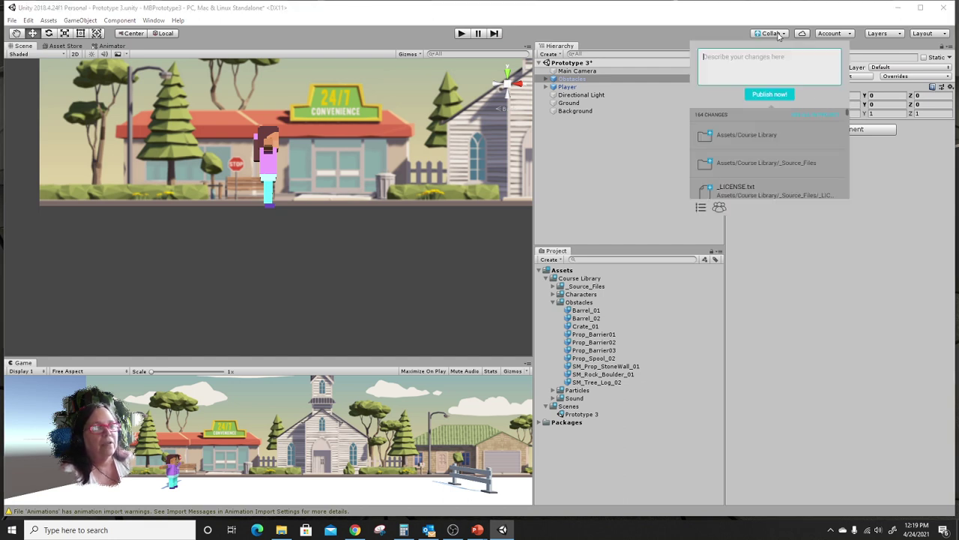
{"action": "left_click", "coordinate": [770, 95]}
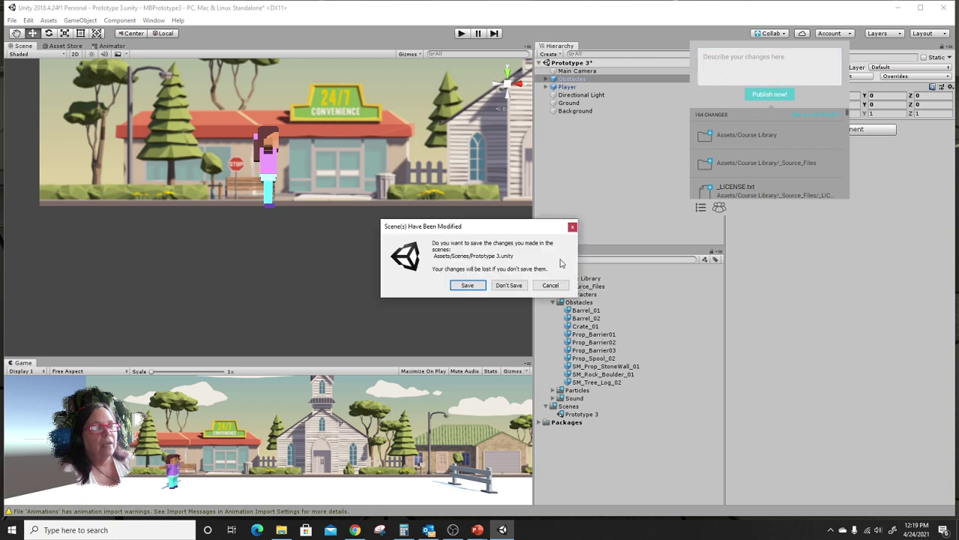
{"action": "left_click", "coordinate": [453, 287]}
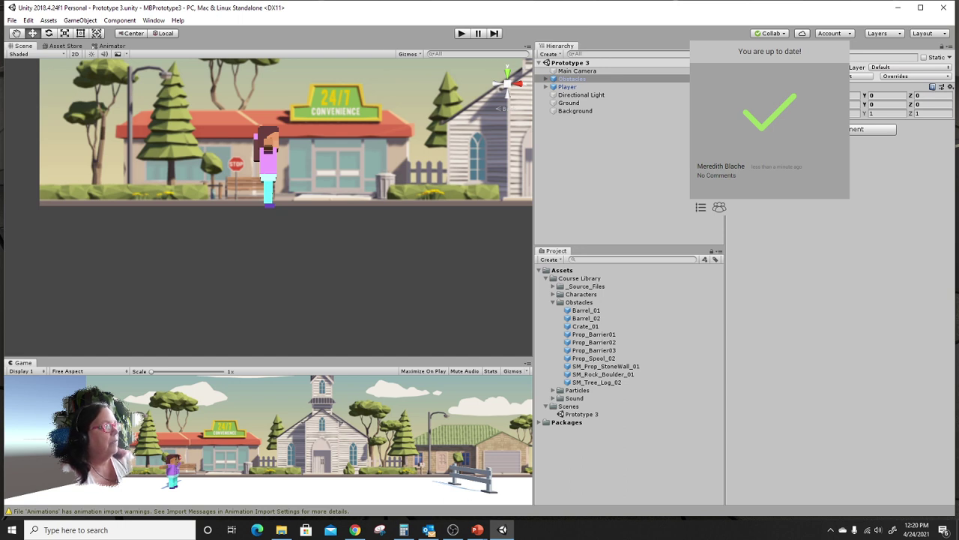
{"action": "left_click", "coordinate": [453, 529]}
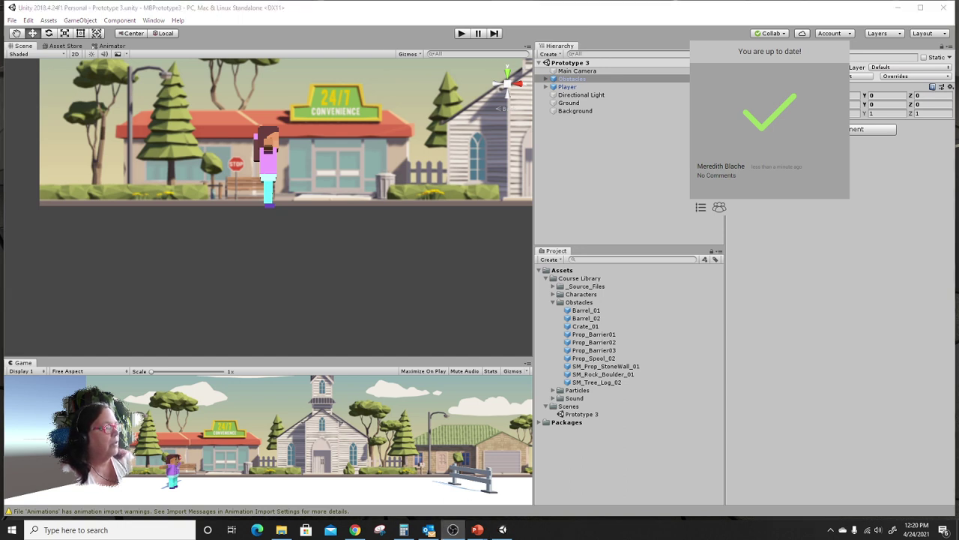